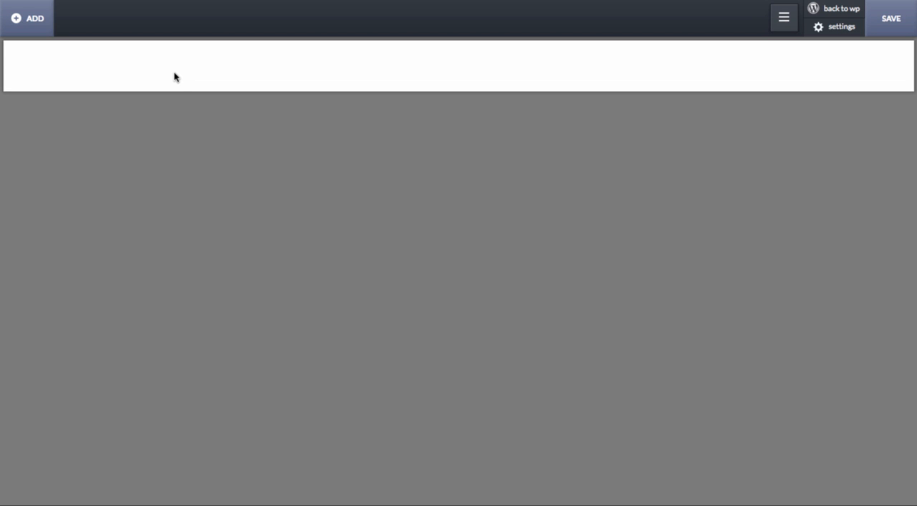
- Browse the components offered in the Next design set
left_click(31, 17)
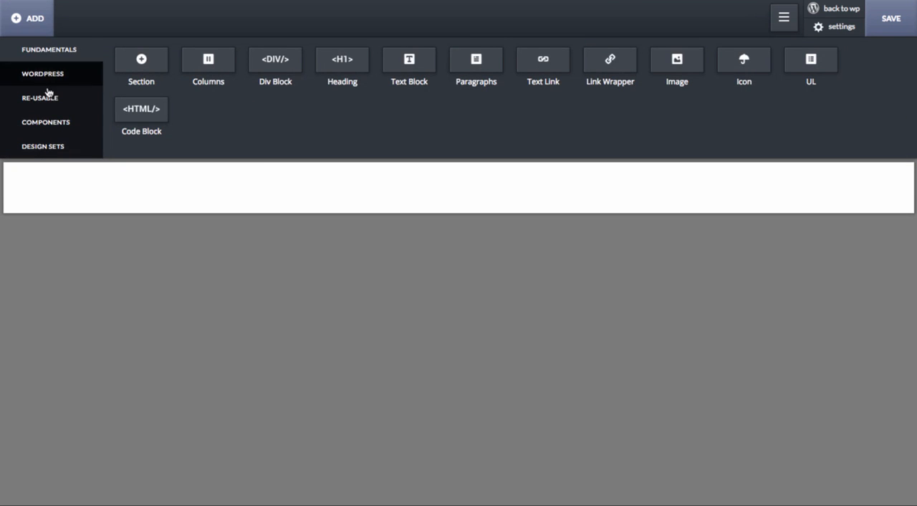
left_click(50, 144)
left_click(507, 89)
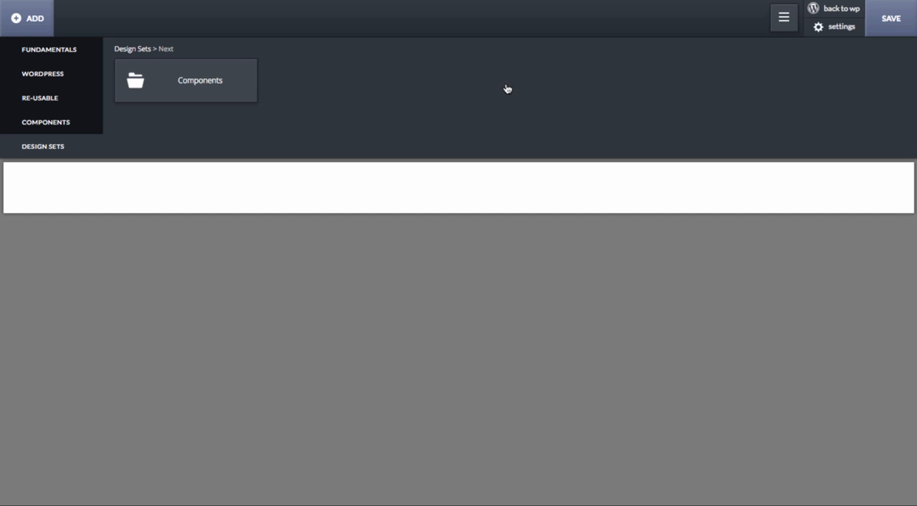
left_click(235, 71)
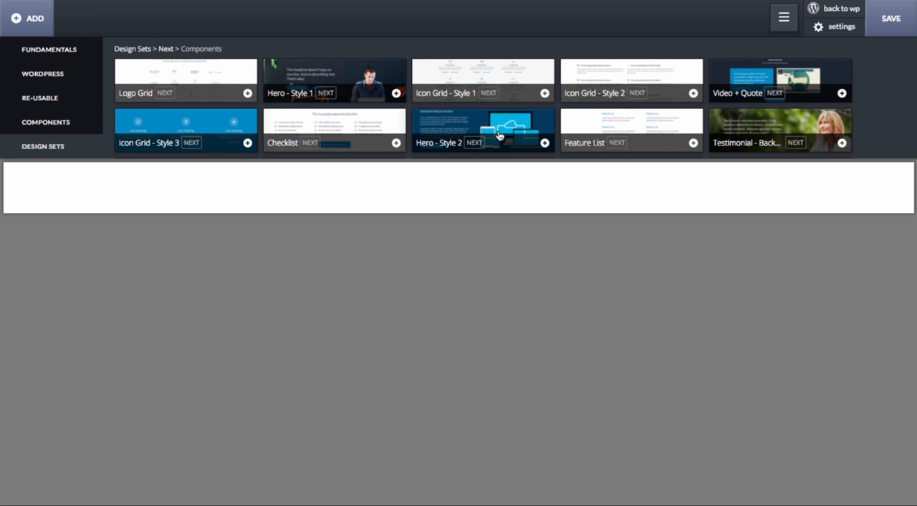
scroll(499, 136, "down", 1)
scroll(500, 137, "down", 5)
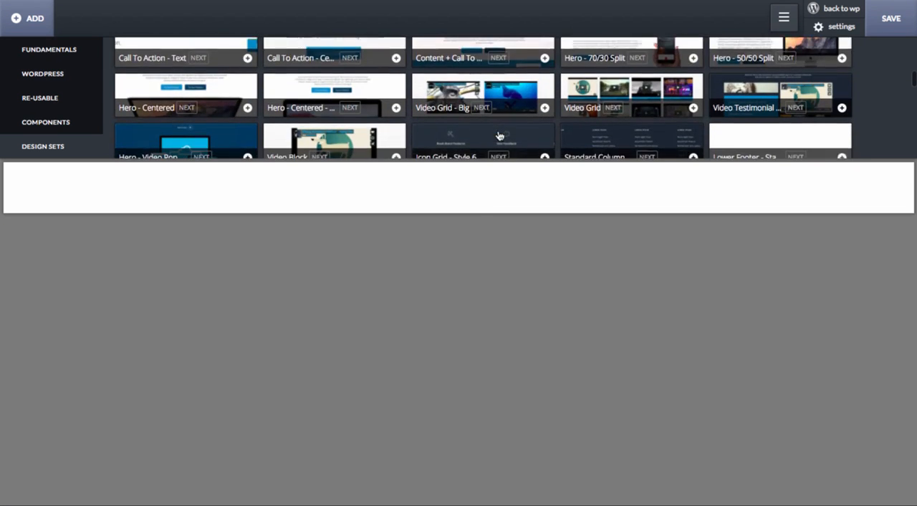
- Add the Column Footer - Special component from the Footers category to the page
left_click(93, 123)
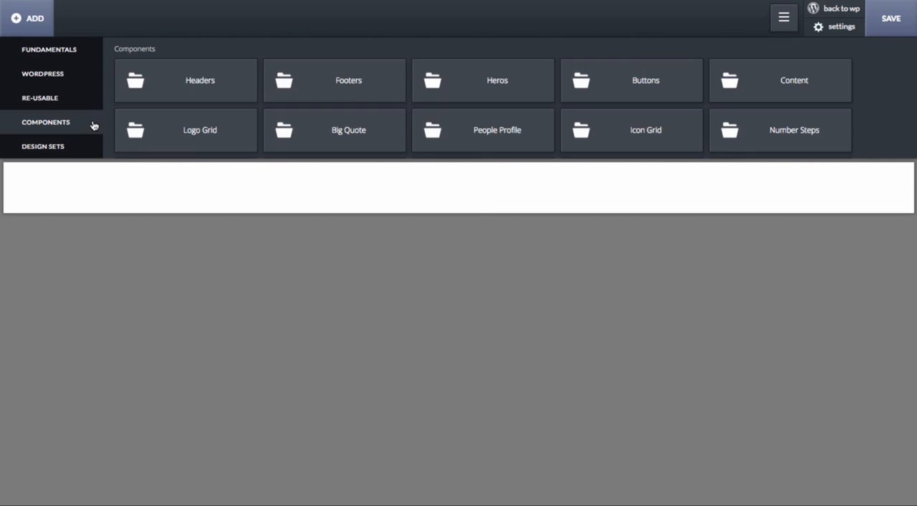
left_click(375, 86)
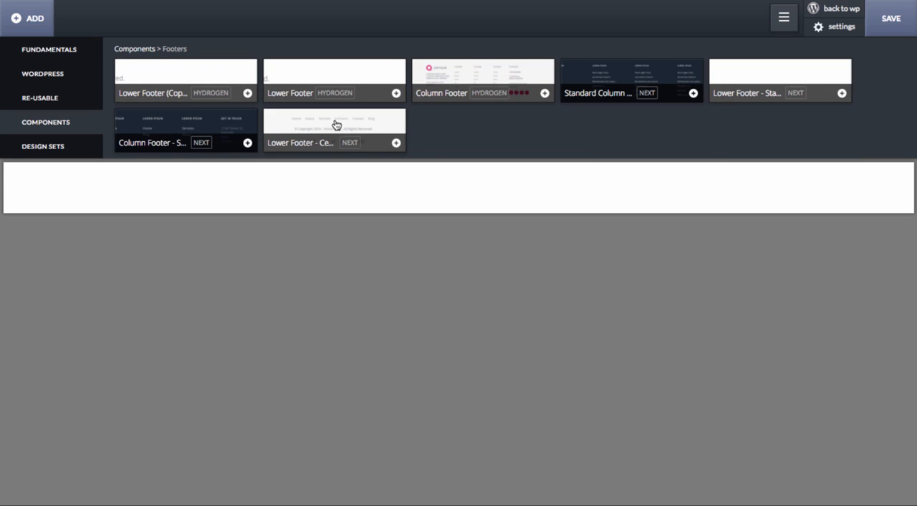
left_click(235, 129)
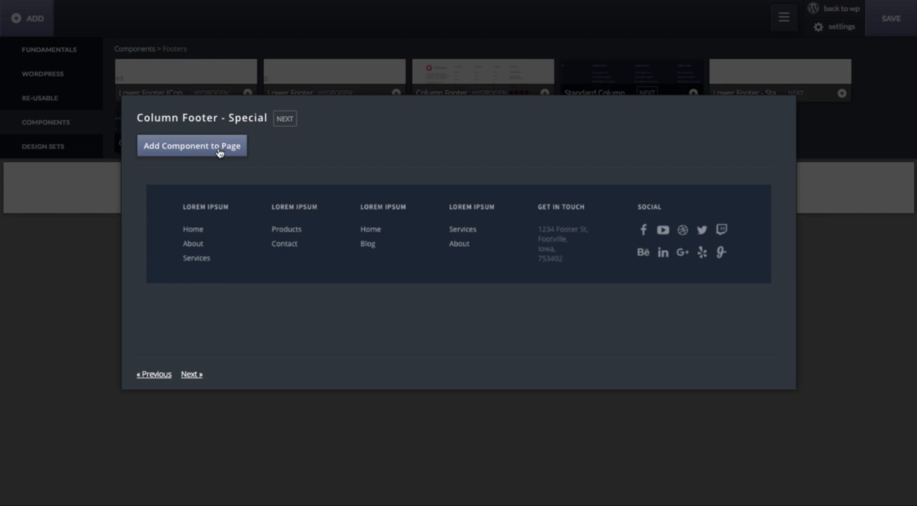
left_click(220, 152)
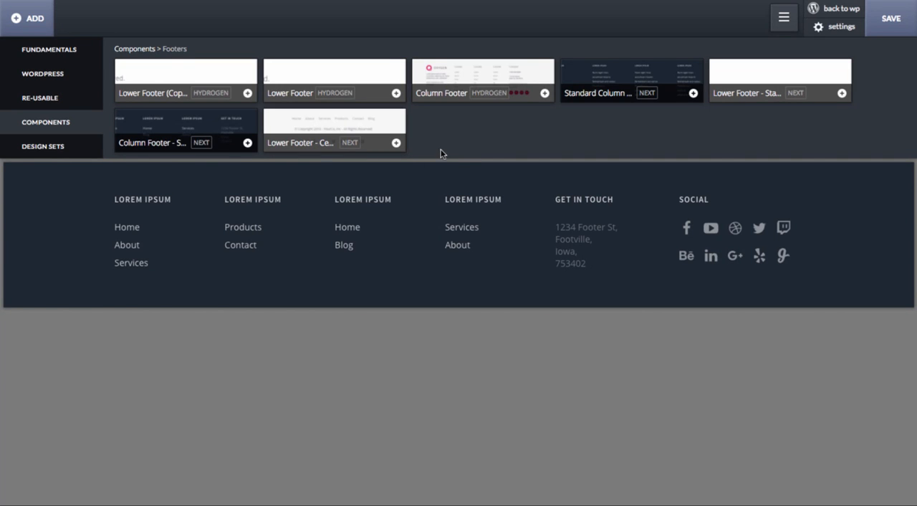
- Add the Chart + Text component from the Content category to the page
left_click(132, 51)
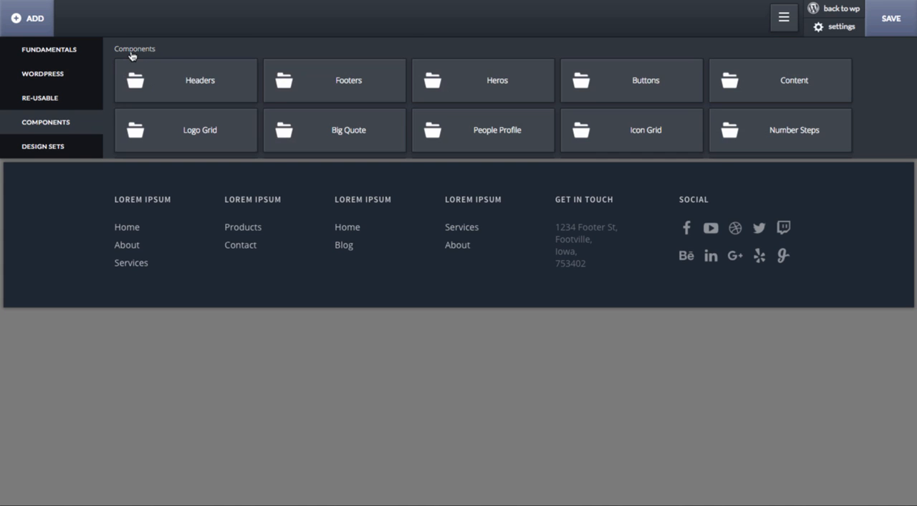
scroll(593, 84, "down", 1)
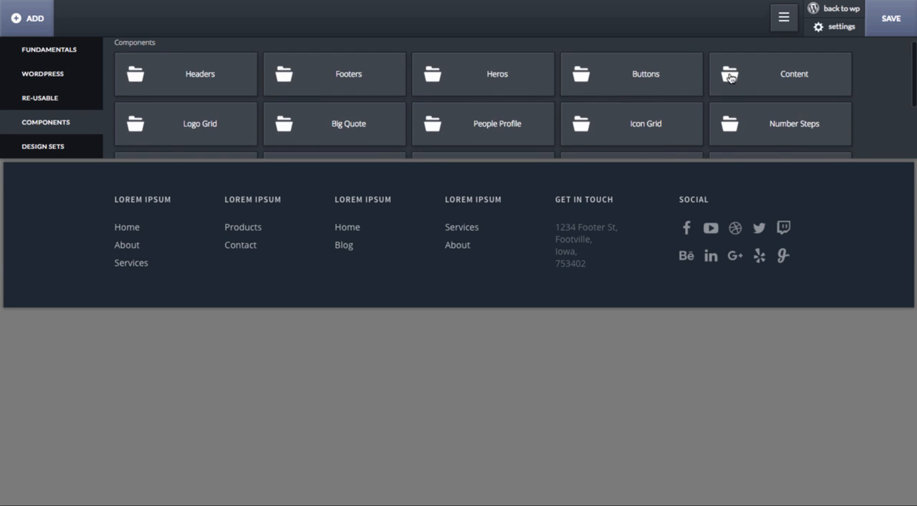
left_click(732, 80)
scroll(372, 87, "down", 1)
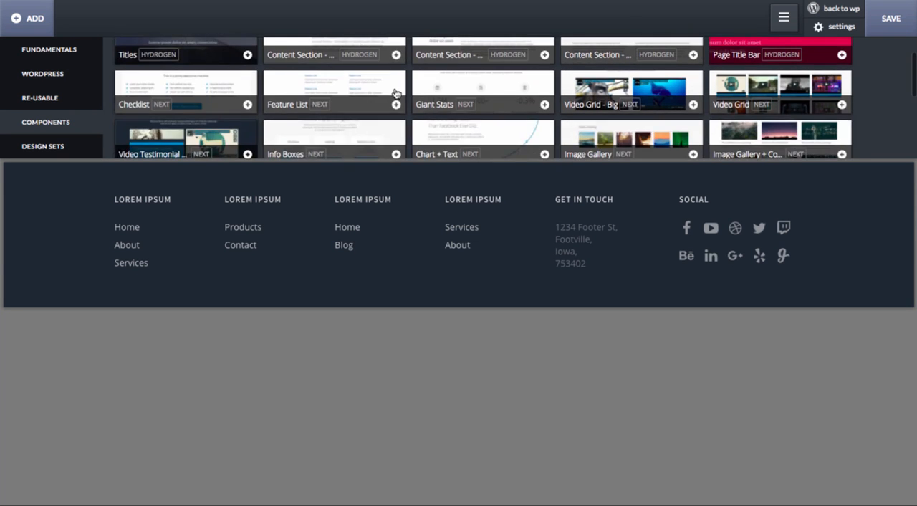
scroll(456, 126, "down", 1)
left_click(463, 111)
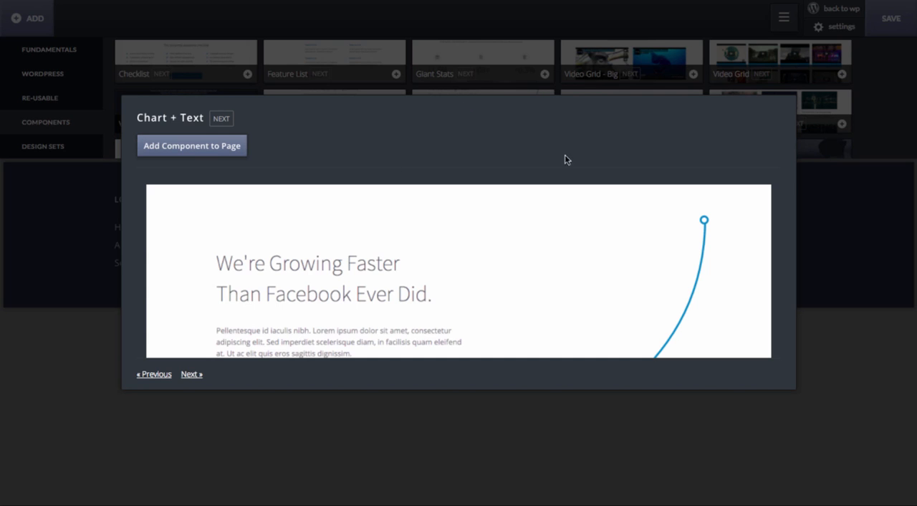
left_click(205, 147)
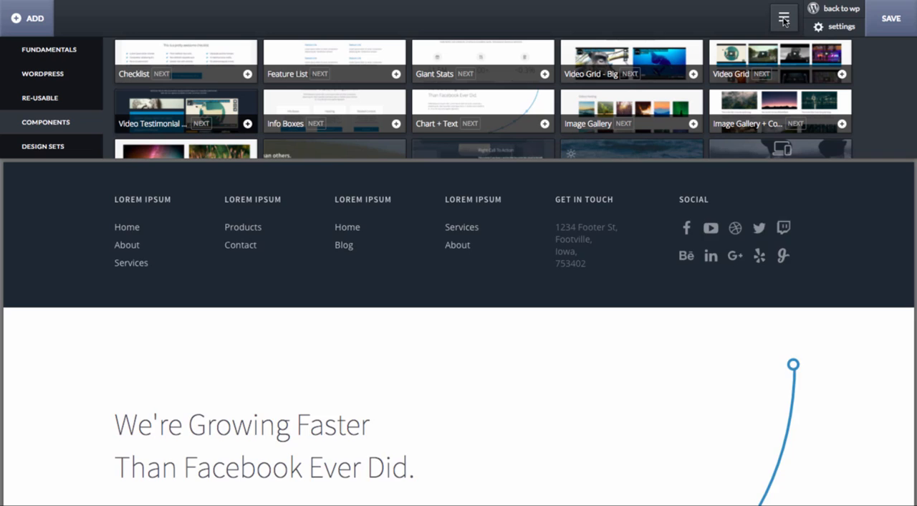
- Move the Chart + Text section above Column Footer - Special in the DOM tree
left_click(782, 17)
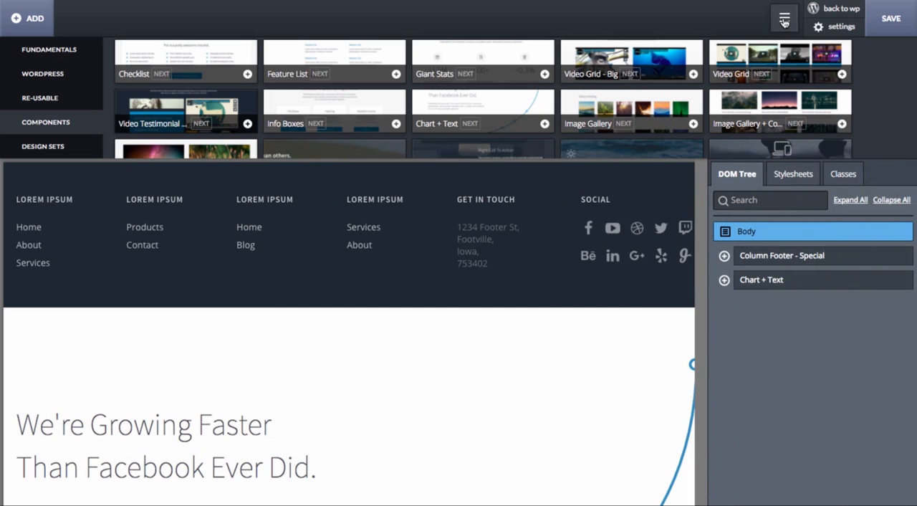
left_click_drag(765, 285, 765, 257)
left_click(765, 263)
- Insert an empty section between the Chart + Text section and the footer, and hide the DOM tree
scroll(522, 252, "down", 5)
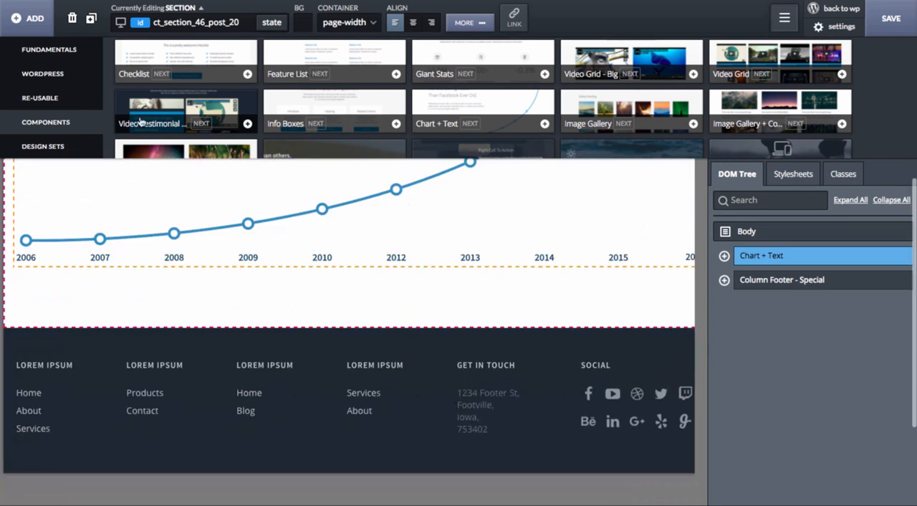
left_click(44, 25)
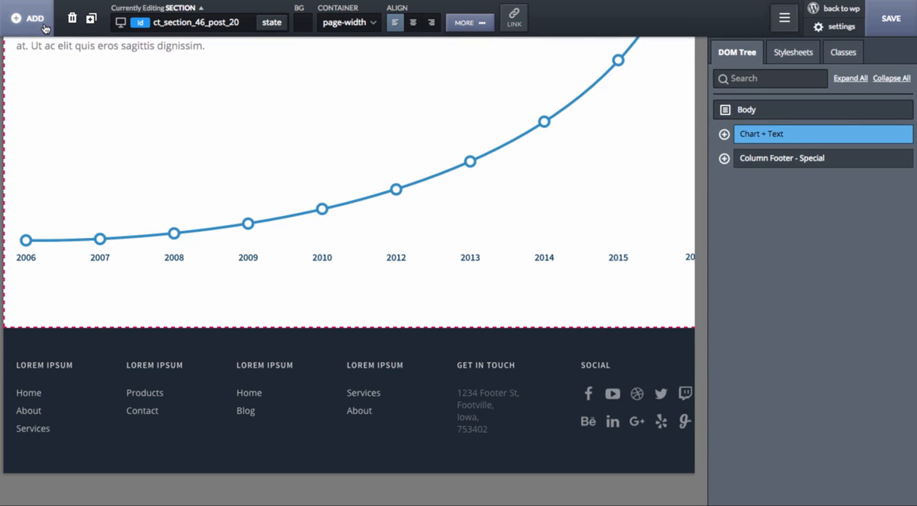
left_click(45, 27)
left_click(48, 47)
left_click(147, 61)
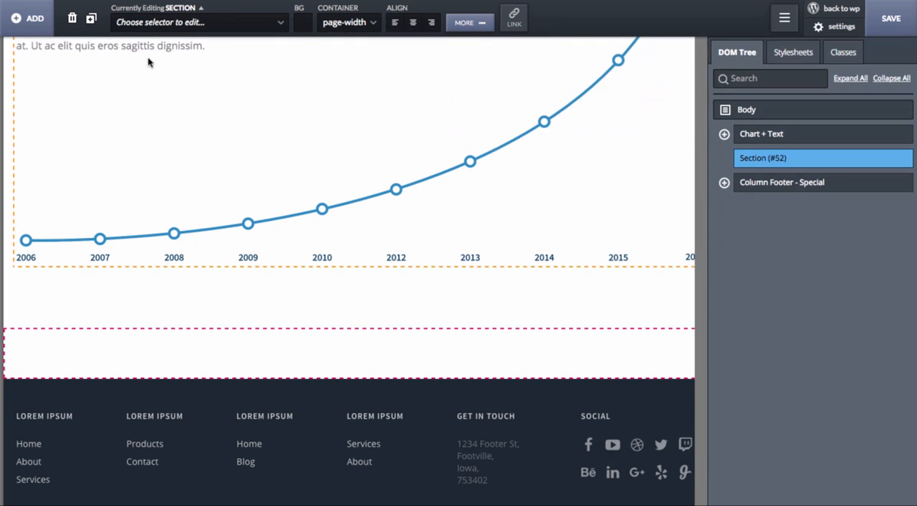
left_click(793, 29)
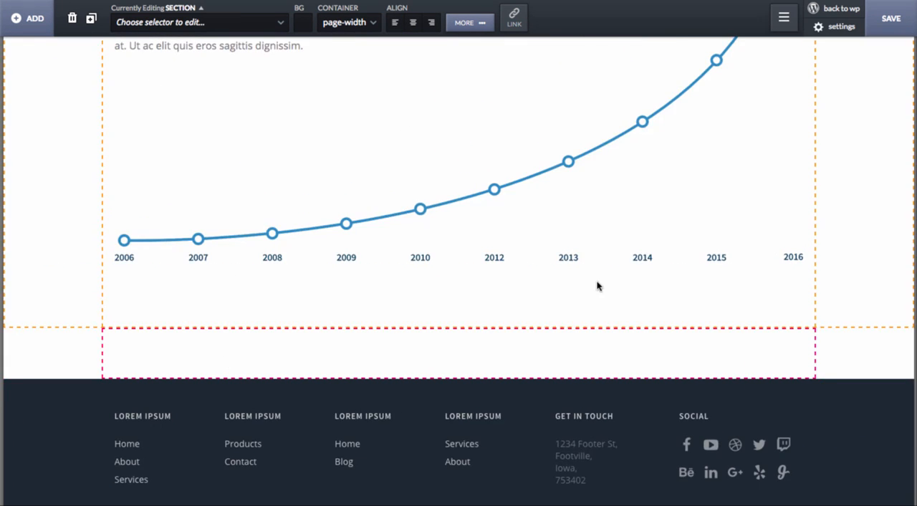
- Copy the footer section's background colour, rgba(29,39,49,1), to the empty section above it
scroll(598, 286, "down", 3)
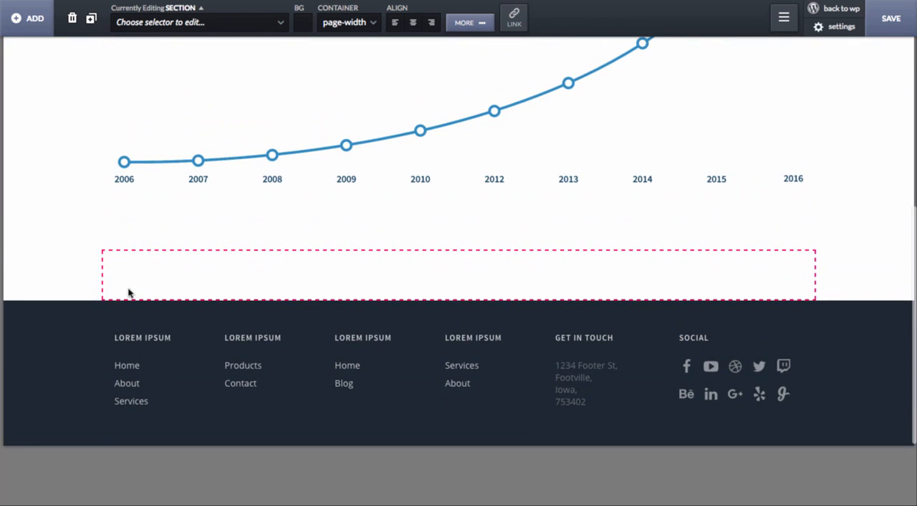
left_click(66, 347)
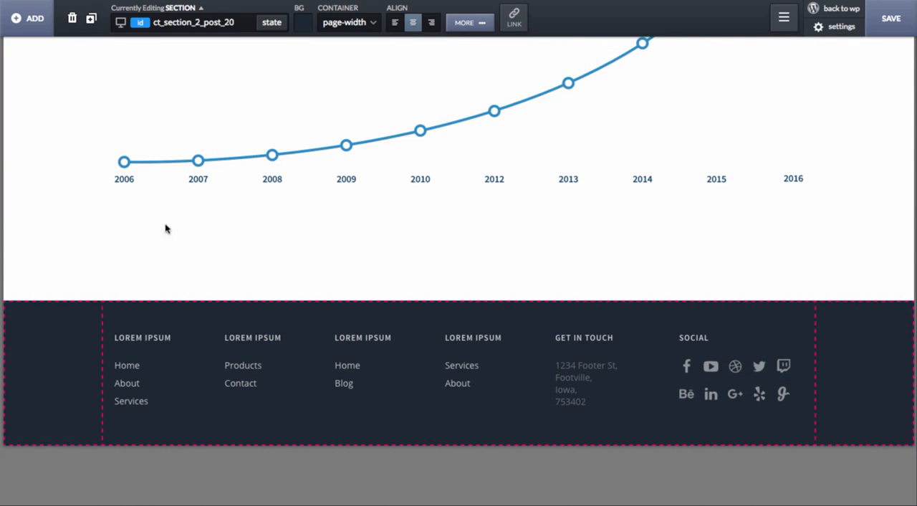
left_click(304, 22)
left_click(333, 48)
key("ctrl+c")
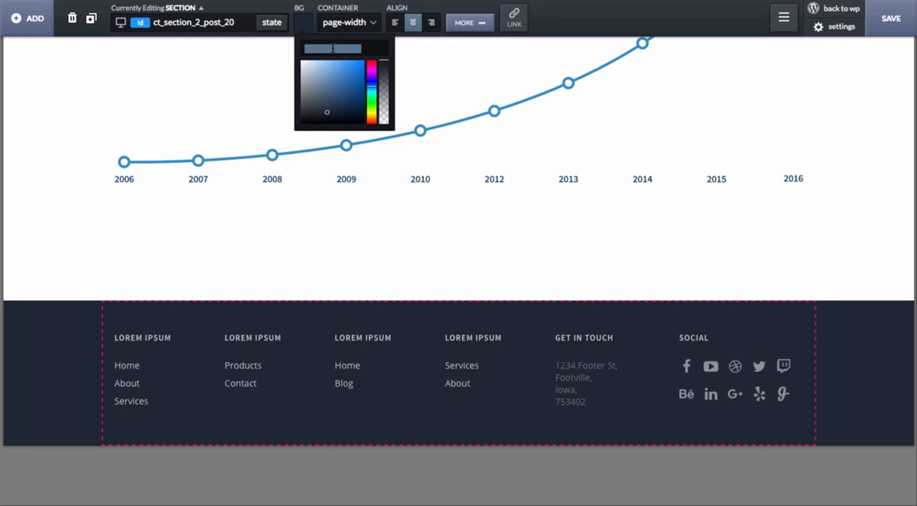
left_click(36, 271)
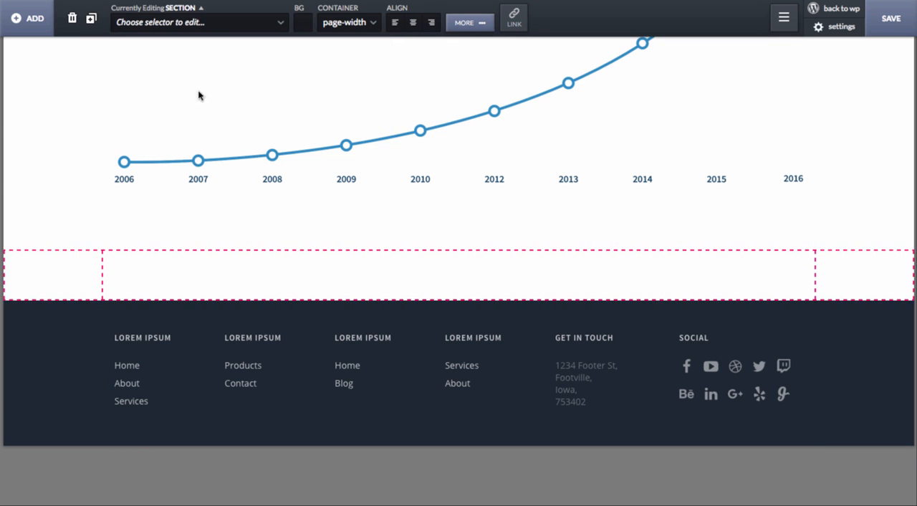
key("ctrl+v")
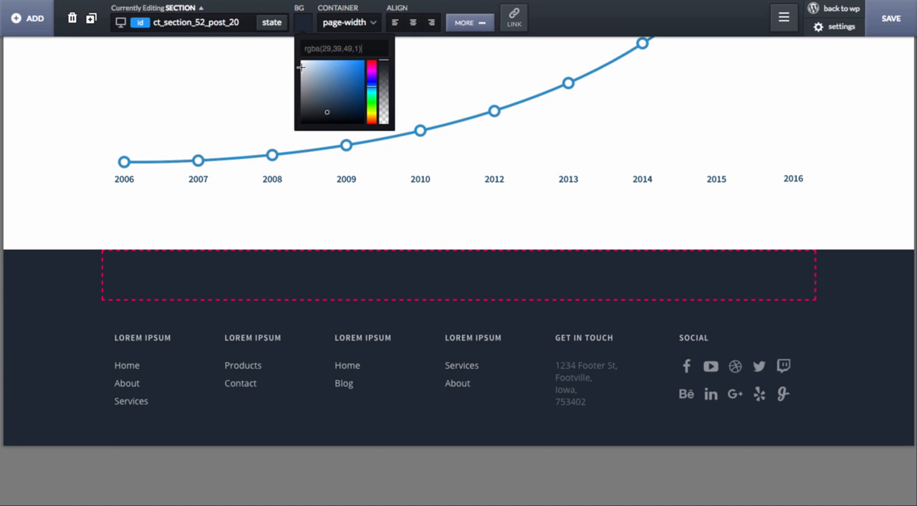
- Lighten the new section's background colour to rgba(44,58,71,1)
left_click(322, 103)
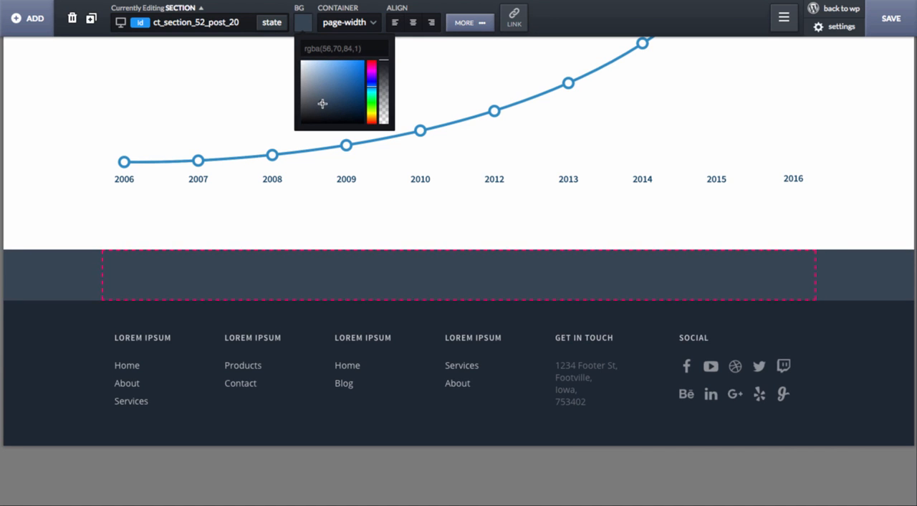
left_click(324, 106)
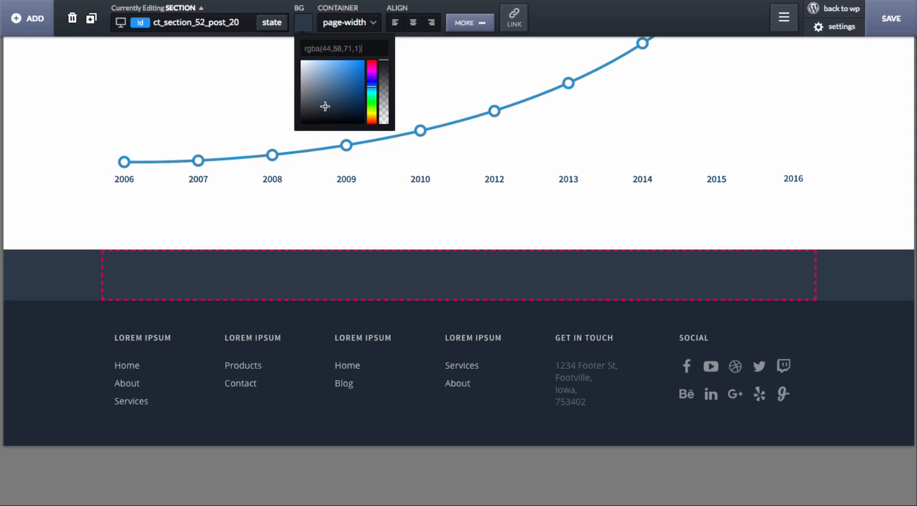
left_click(298, 282)
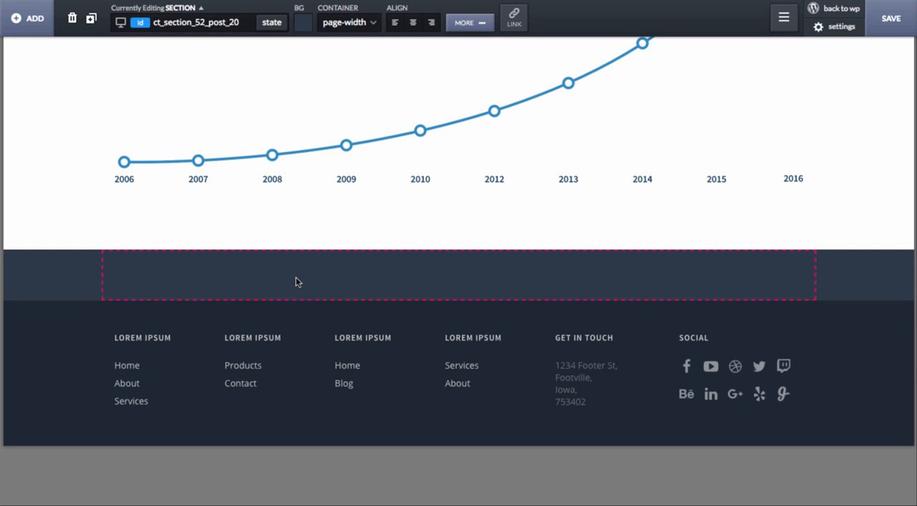
- Add a div block inside the new section and give it the class icon_feature_third
left_click(27, 18)
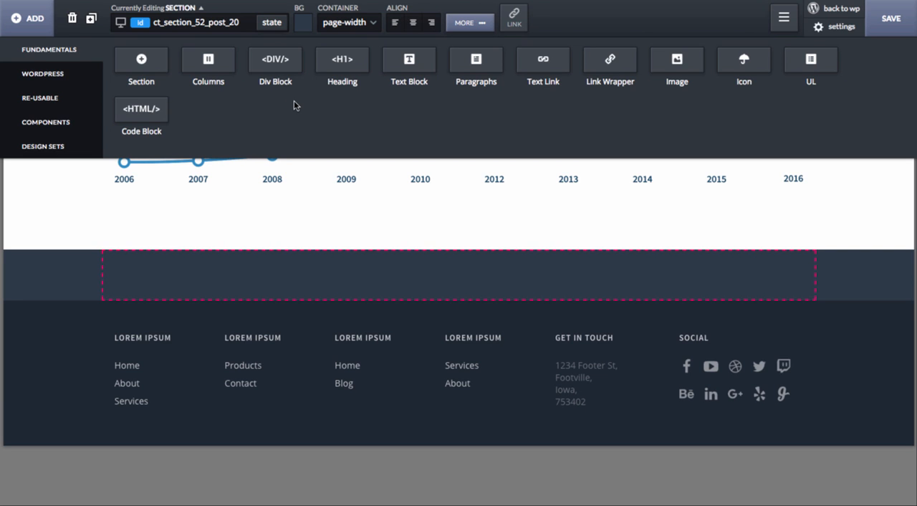
left_click(271, 60)
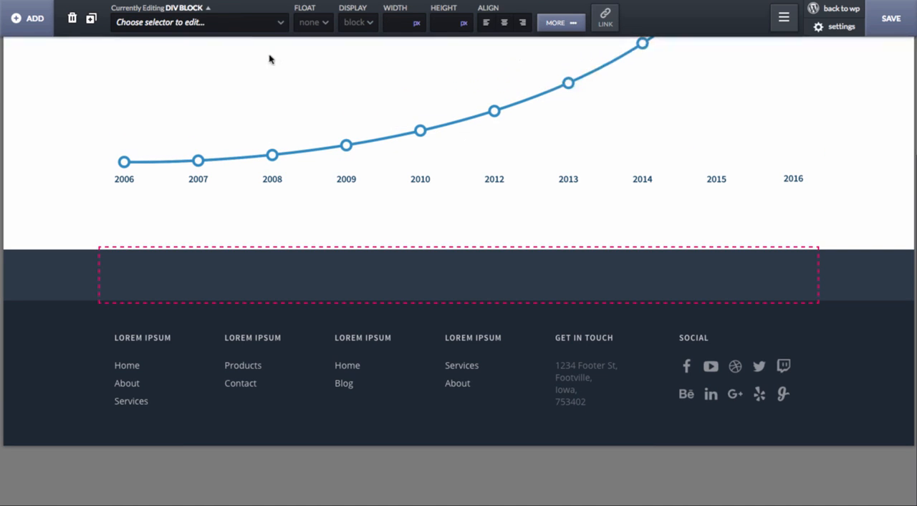
left_click(220, 22)
type("icon_feature_third")
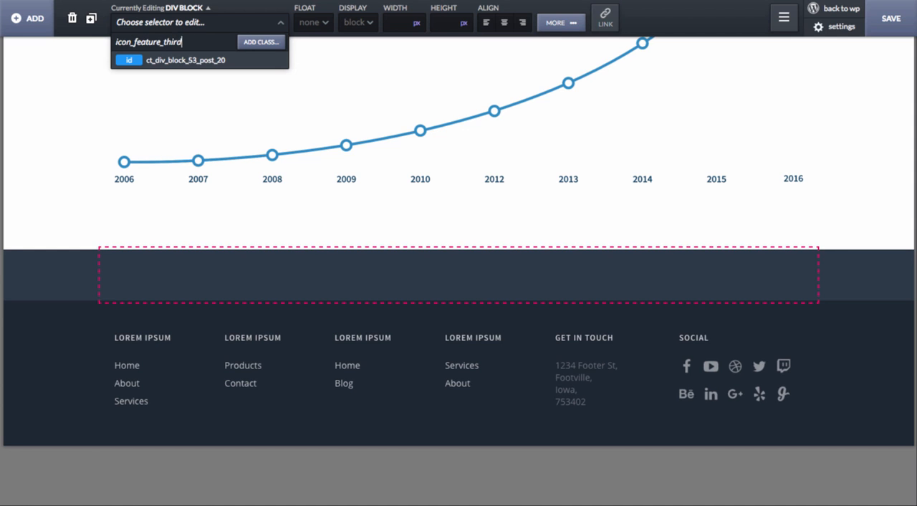
key("Return")
- Set the icon_feature_third class to float left with a width of 33.33%
left_click(315, 23)
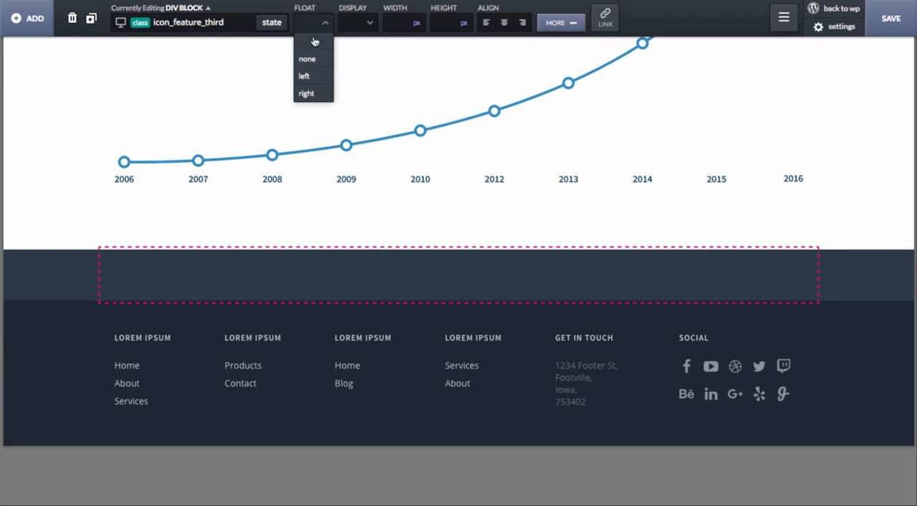
left_click(305, 76)
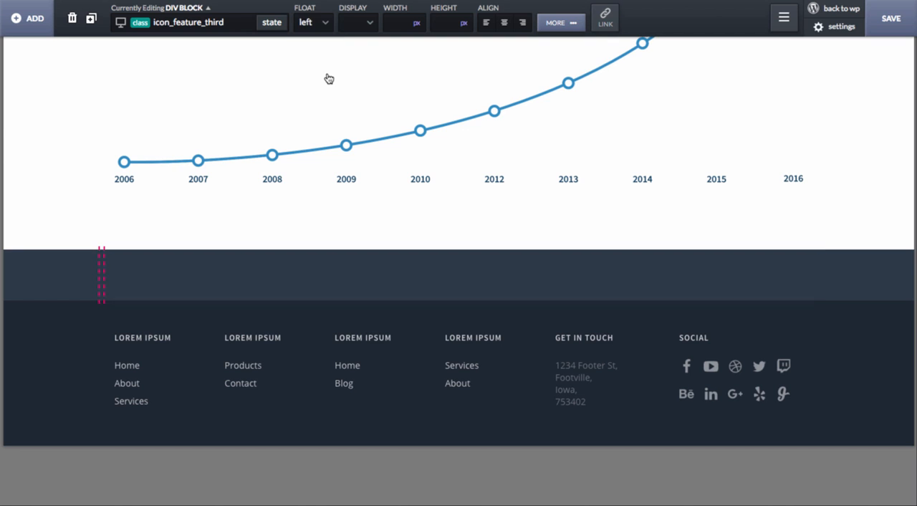
left_click(417, 23)
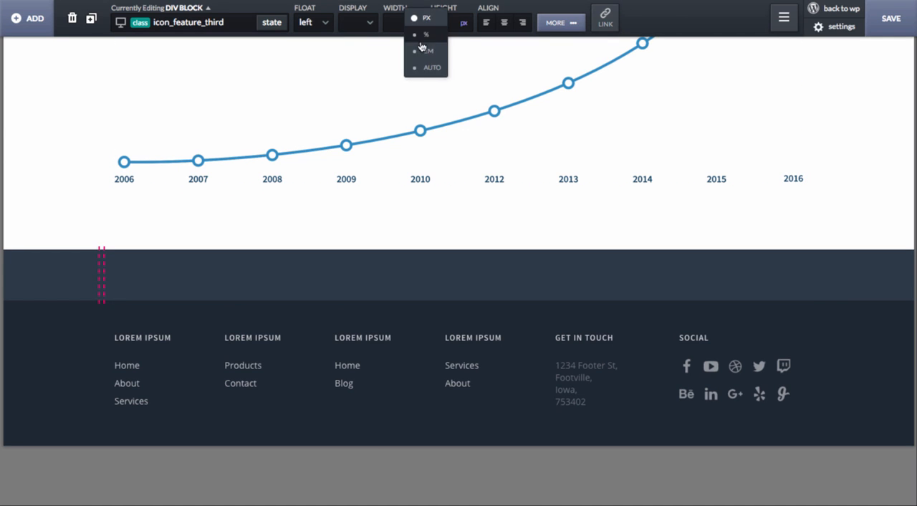
left_click(423, 45)
left_click(397, 22)
type("33.33")
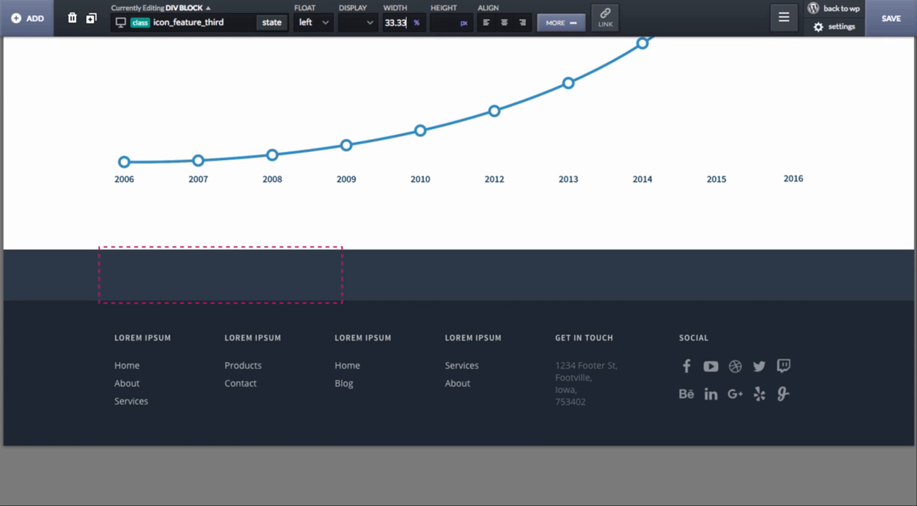
- Add an icon inside the icon_feature_third div block and give it the class feature_third_icon
left_click(37, 30)
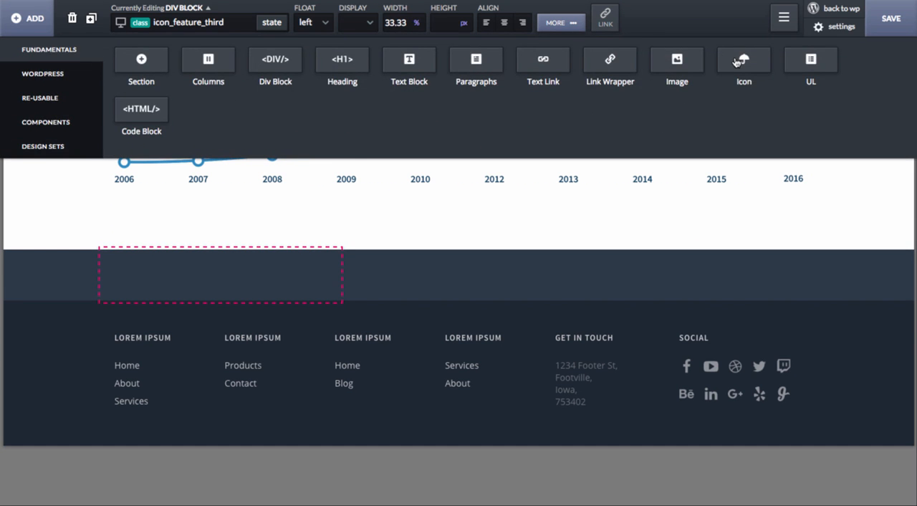
left_click(737, 61)
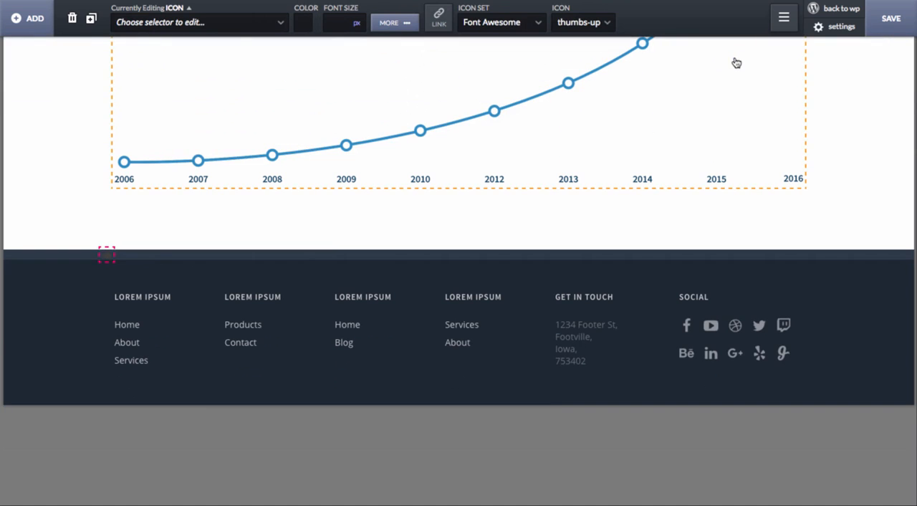
left_click(171, 23)
type("feature_")
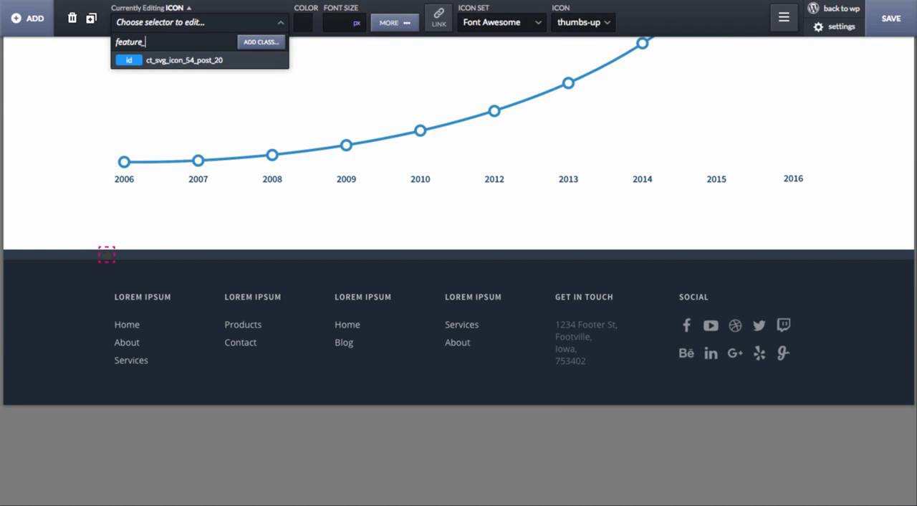
type("third_icon")
key("Return")
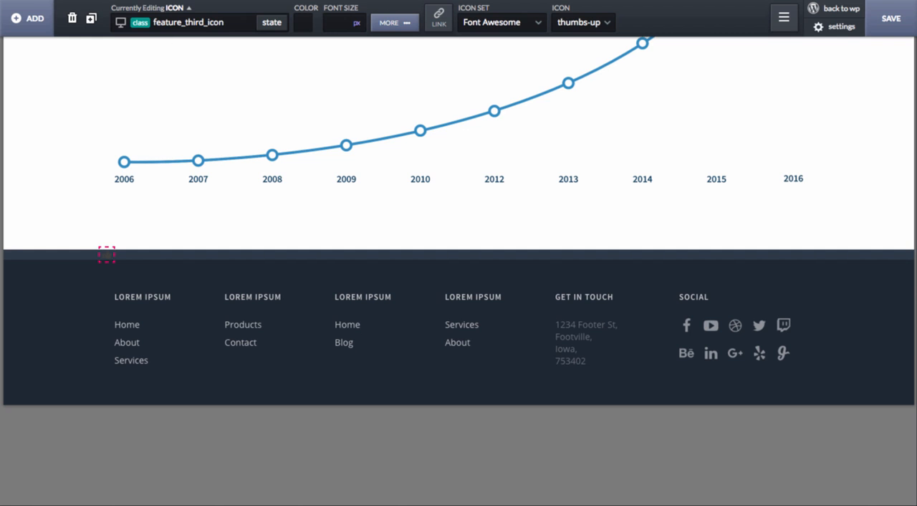
- Add a text block below the thumbs-up icon and give it the class feature_third_text
left_click(28, 18)
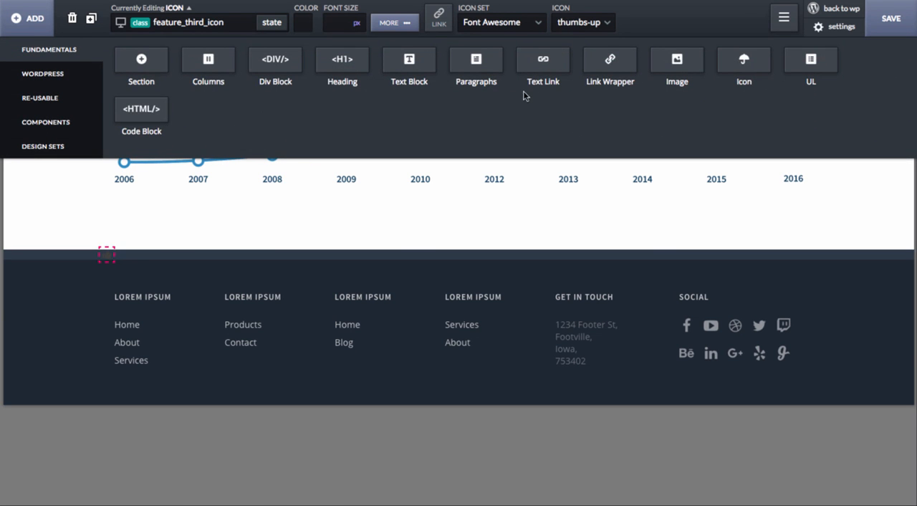
left_click(421, 68)
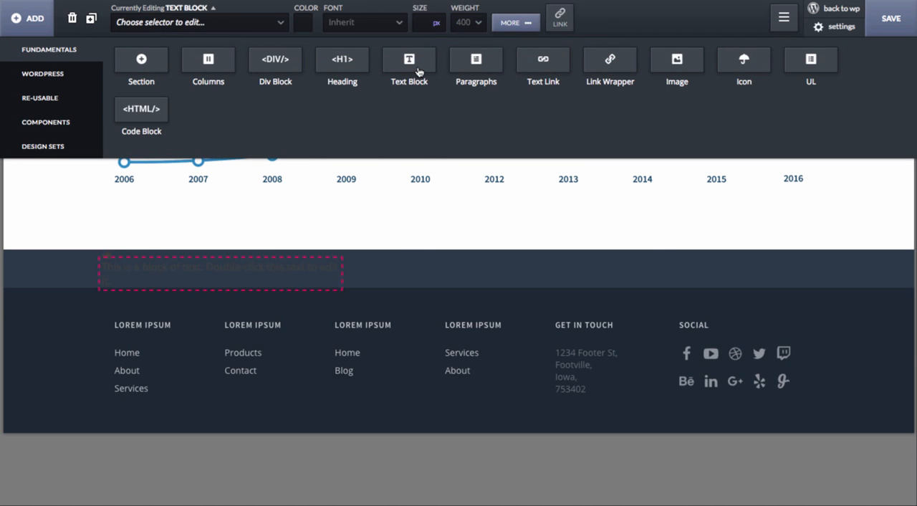
left_click(203, 28)
type("feature_third_text")
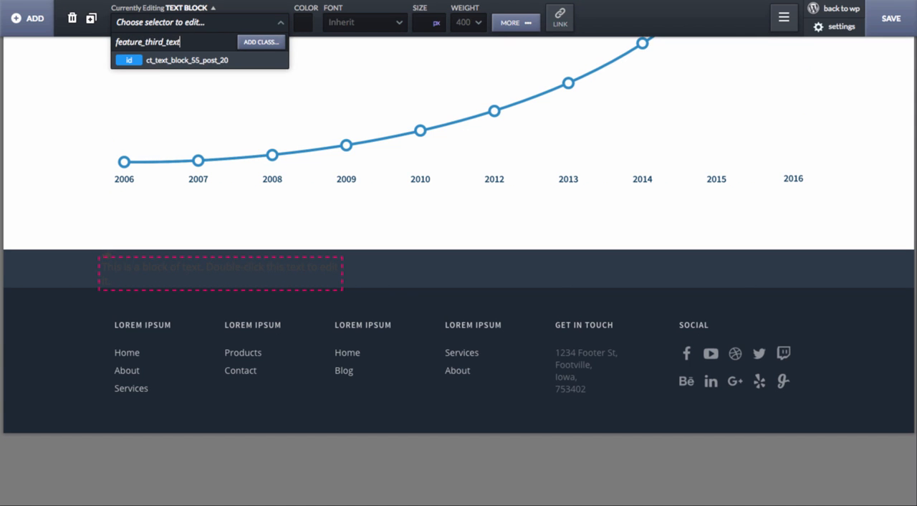
key("Return")
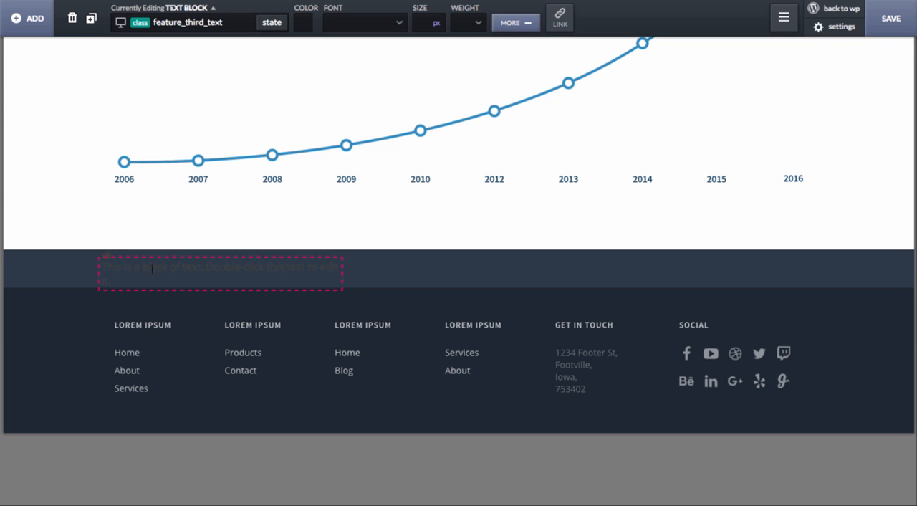
- Set the padding of the icon_feature_third div block to 40 px on all sides
left_click(213, 10)
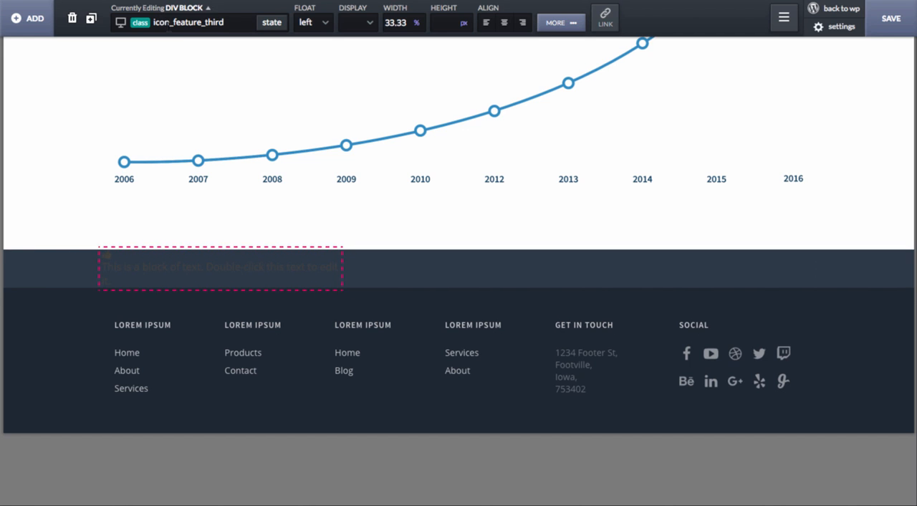
left_click(559, 23)
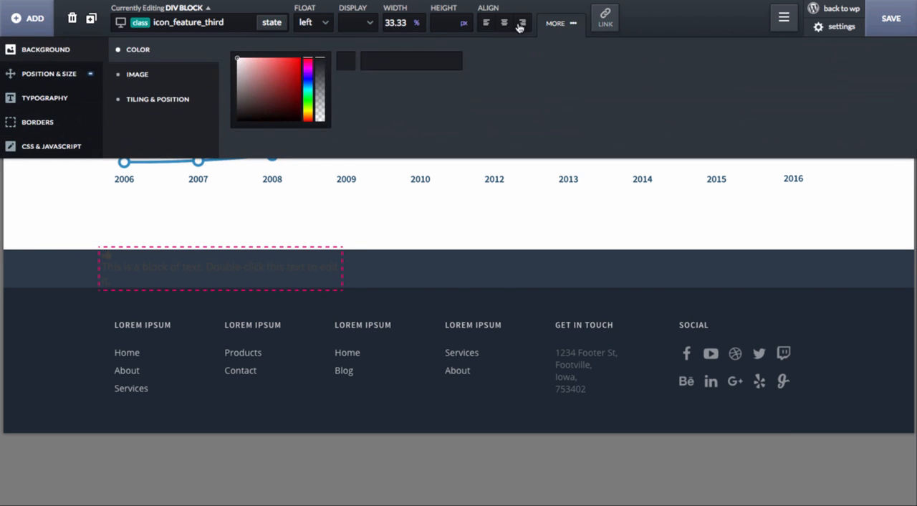
left_click(83, 82)
left_click(312, 63)
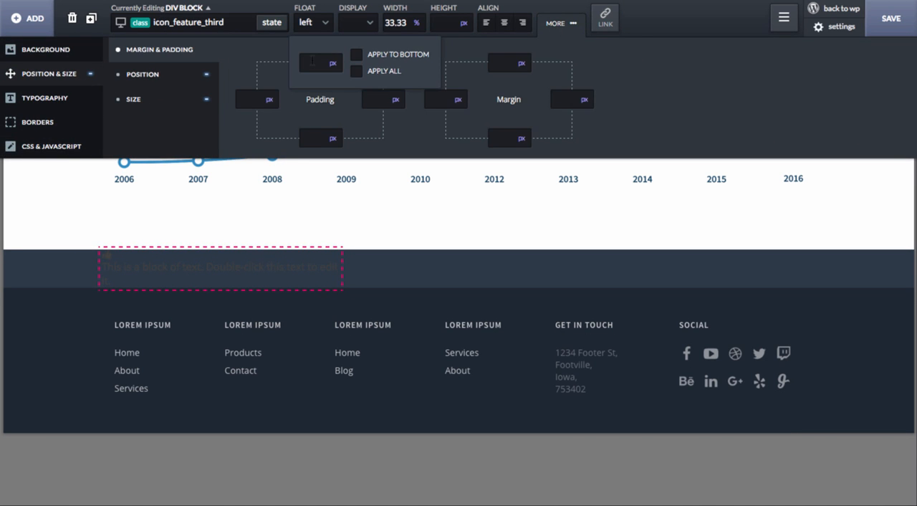
type("40")
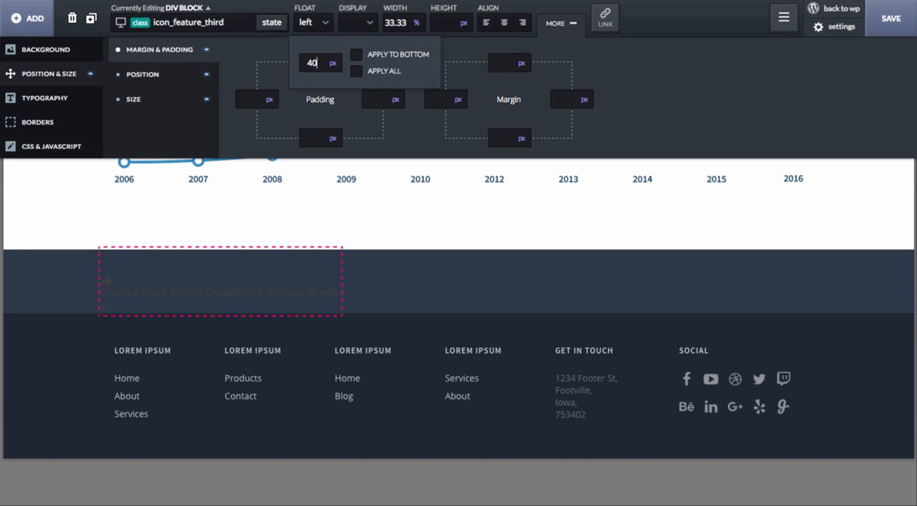
left_click(392, 75)
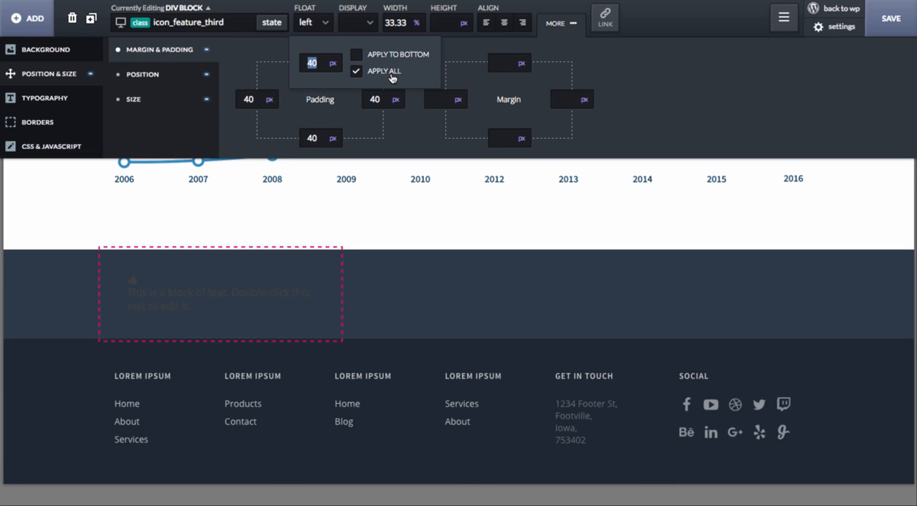
- Set the feature_third_icon class to white, rgba(255,255,255,1.0), with a font size of 48 px
left_click(130, 279)
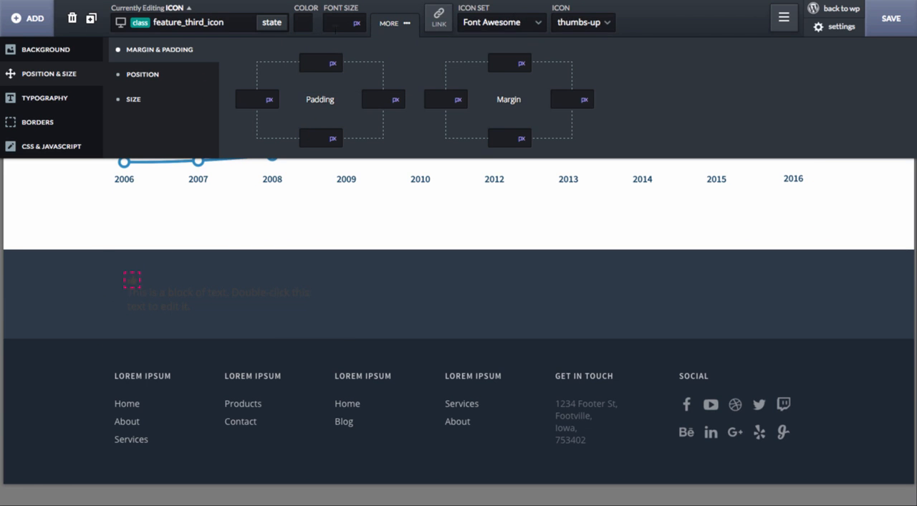
left_click(308, 28)
left_click_drag(327, 79, 278, 38)
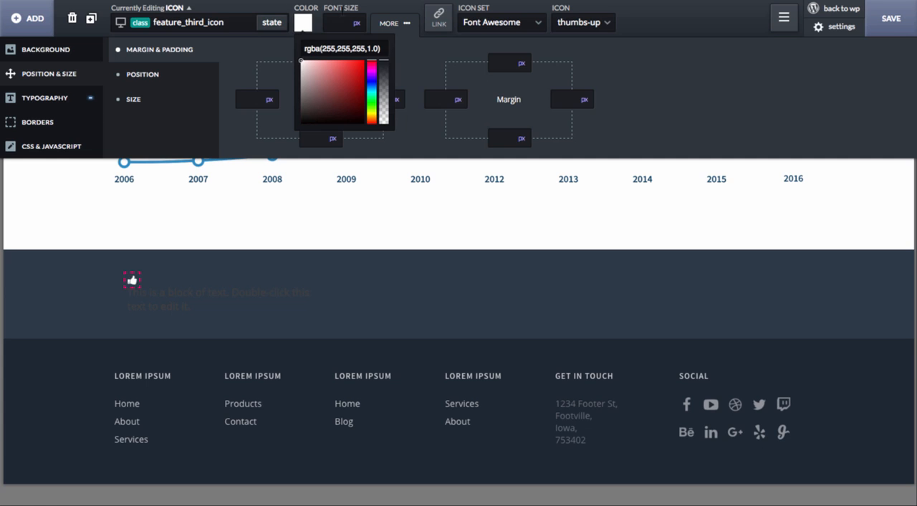
left_click(344, 23)
type("48")
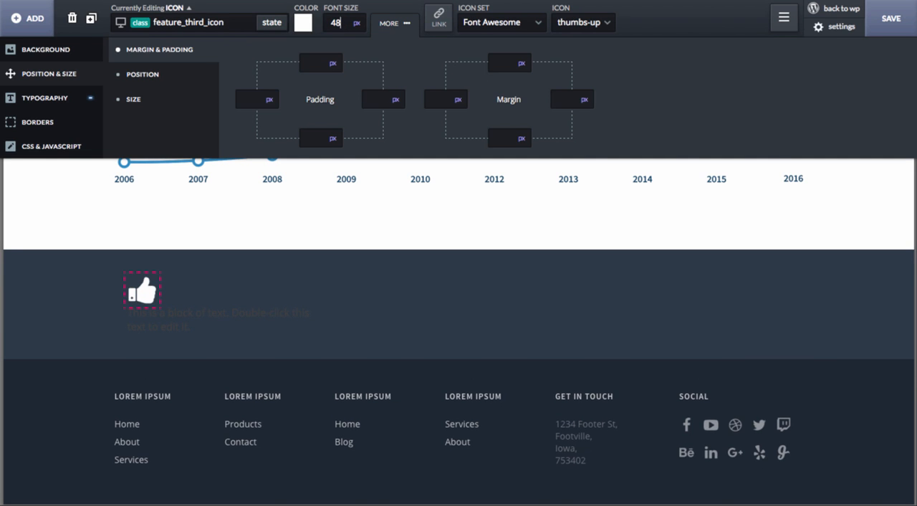
- Float the thumbs-up icon left through its feature_third_icon class
left_click(125, 78)
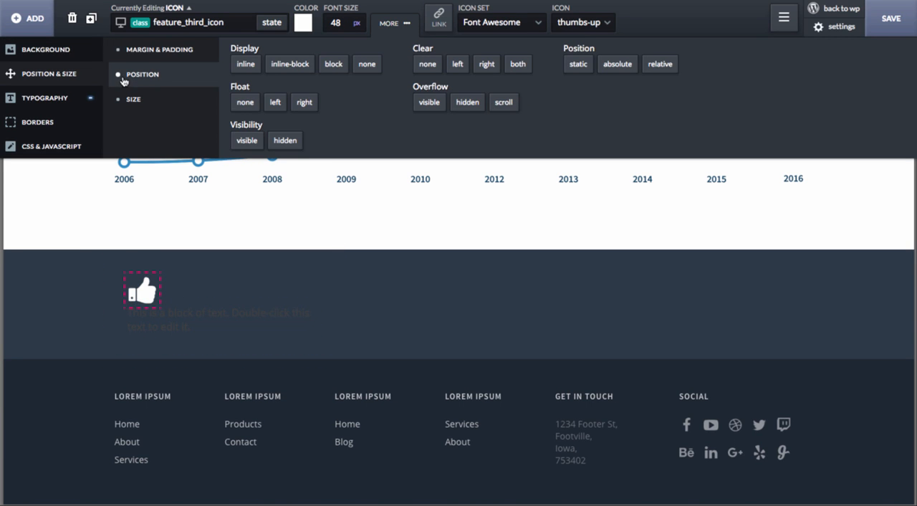
left_click(276, 102)
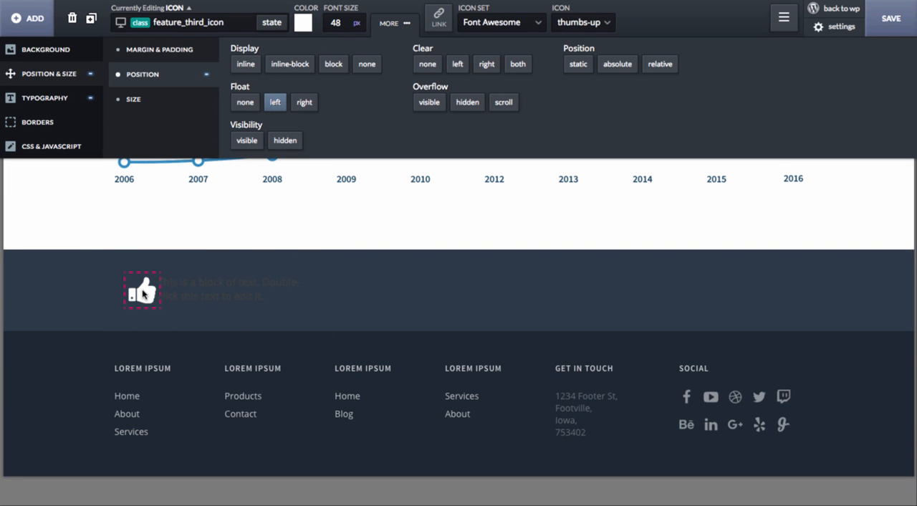
left_click(199, 288)
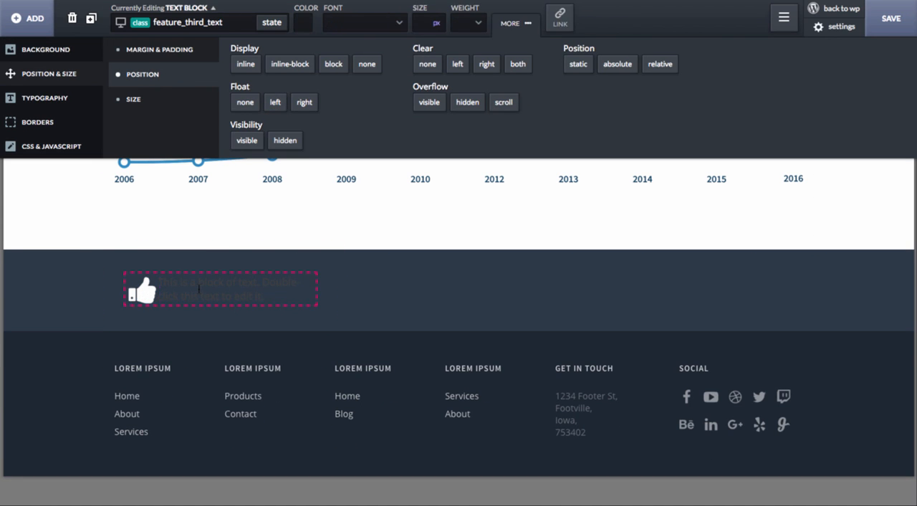
left_click(150, 292)
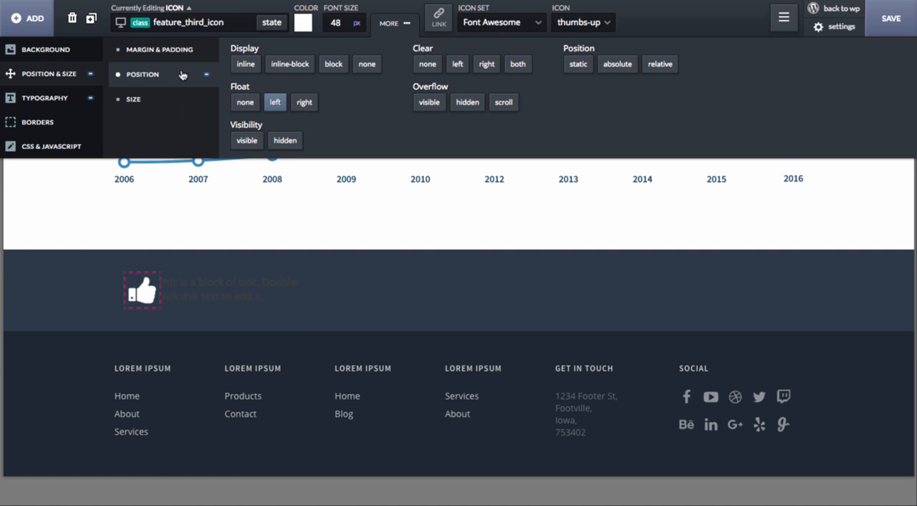
- Set the text colour of the feature_third_text class to white, rgba(255,255,255,1.0)
left_click(174, 50)
left_click(198, 285)
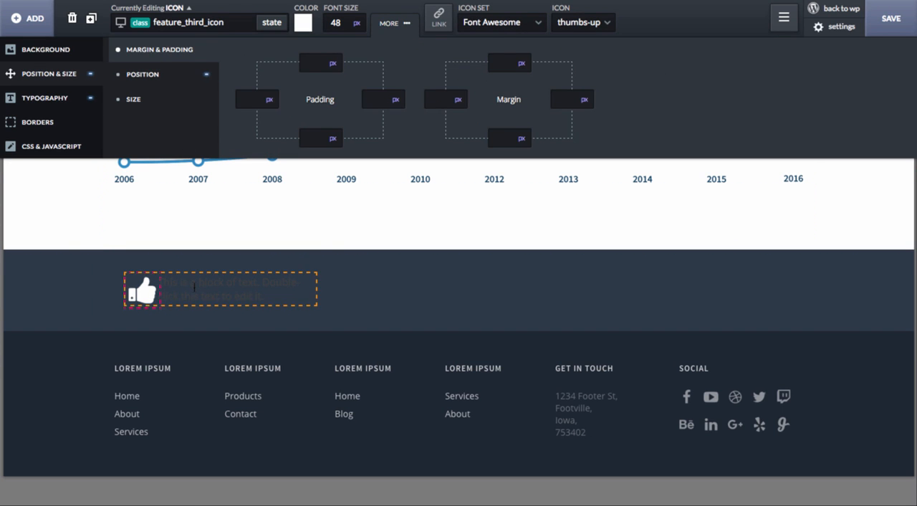
left_click(303, 22)
left_click(301, 61)
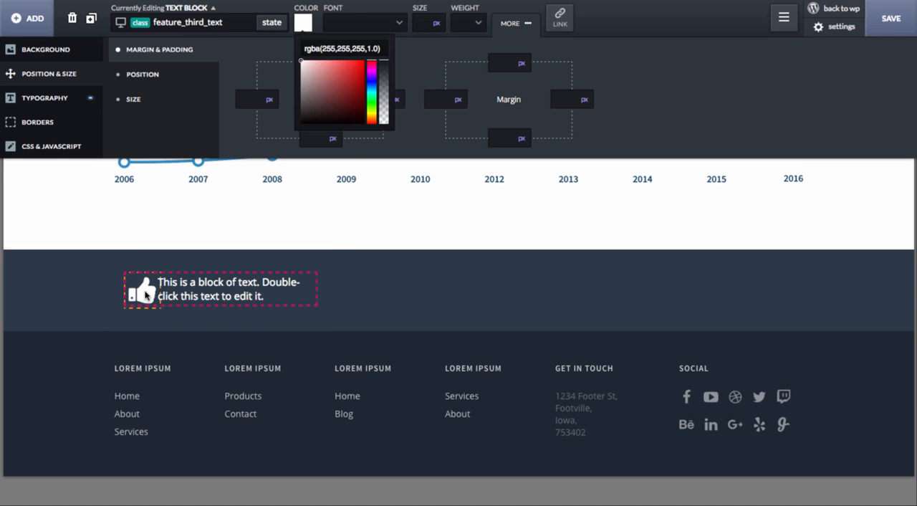
- Set the right margin of the feature_third_icon class to 20 px
left_click(146, 294)
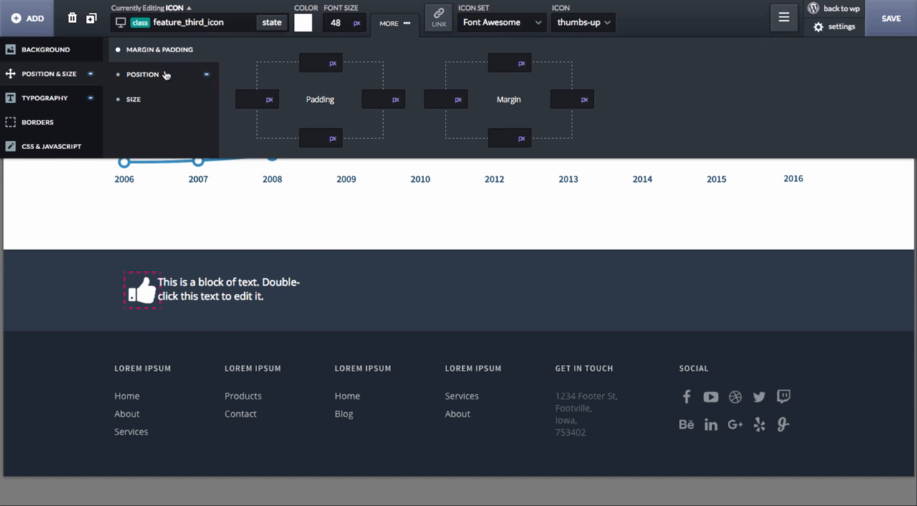
left_click(566, 99)
type("8")
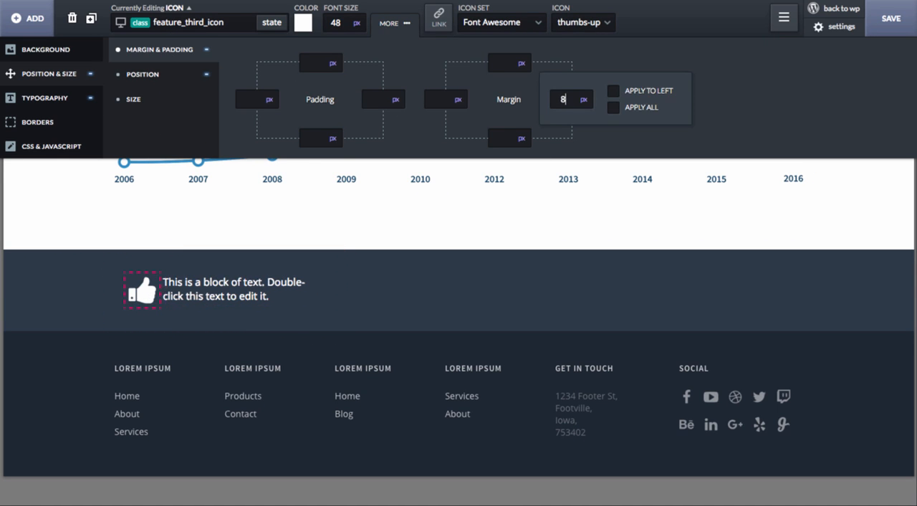
key("Up")
key("Up")
key("Up")
key("Up")
key("Up")
key("Up")
key("Up")
key("Up")
key("Up")
key("Up")
key("Up")
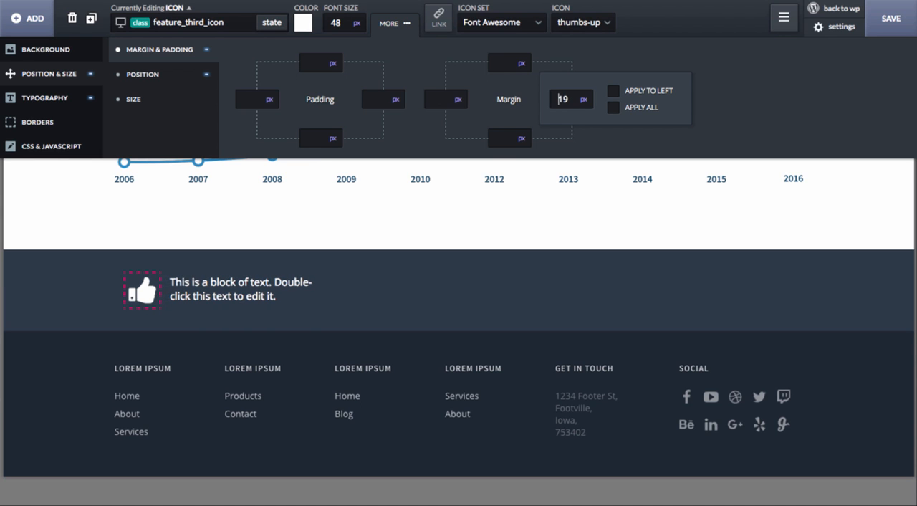
key("Up")
- Replace the placeholder text beside the icon with "My Feature" and set its font size to 20 px
double_click(285, 289)
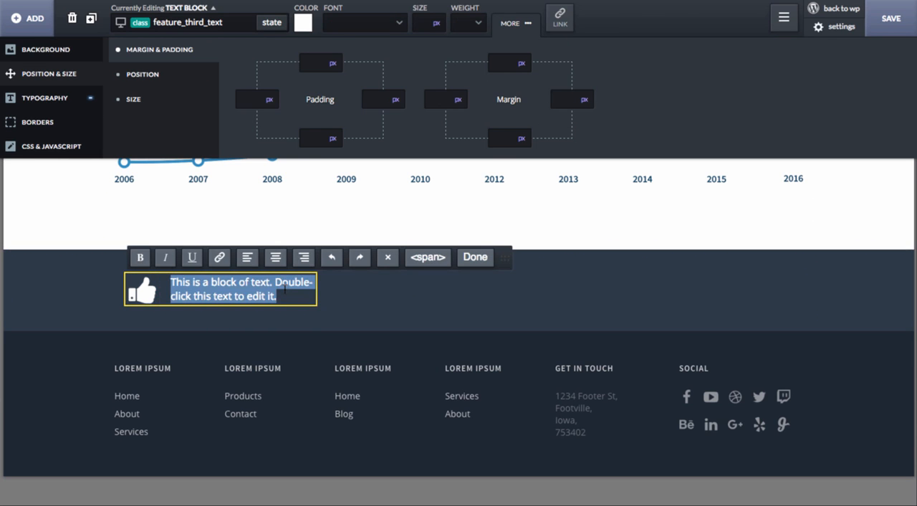
type("My Feature")
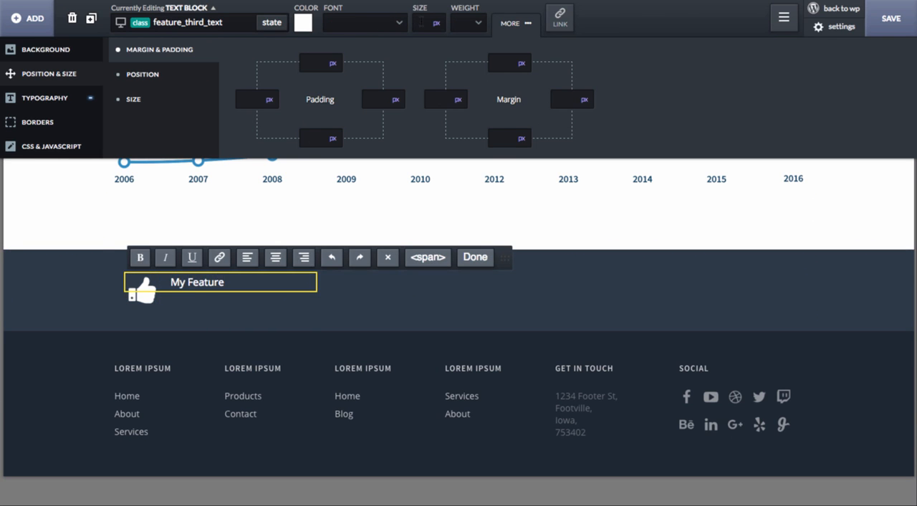
type("48")
key("Down")
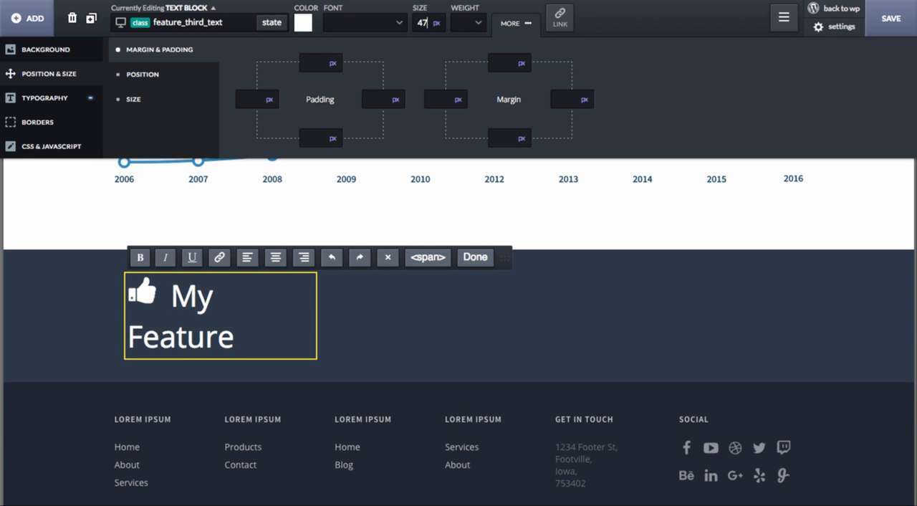
key("Down")
key("Down")
key("Down")
key("Down")
key("Down")
key("Down")
key("Down")
key("Down")
key("Down")
key("Down")
key("Down")
key("Down")
key("Down")
key("Down")
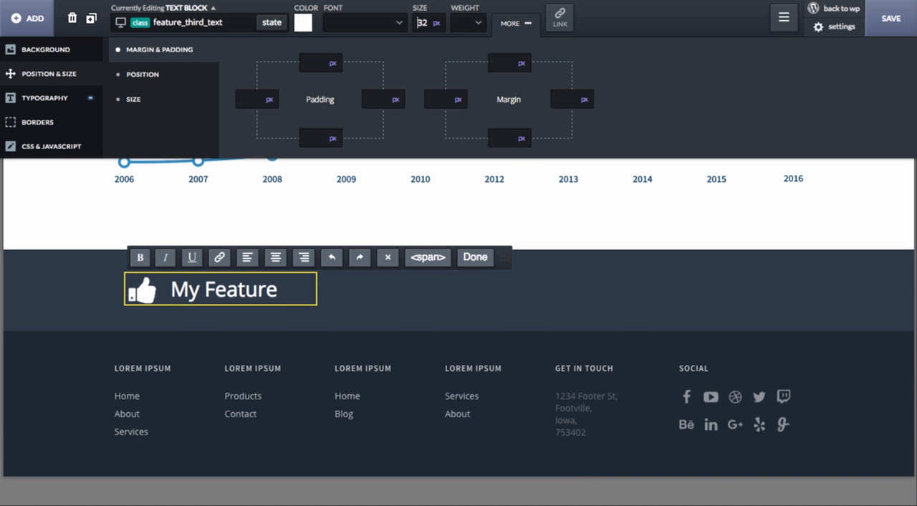
key("Down")
key("Down")
key("Down")
key("Down")
key("Down")
key("Down")
key("Down")
key("Down")
key("Down")
key("Down")
key("Down")
key("Down")
key("Down")
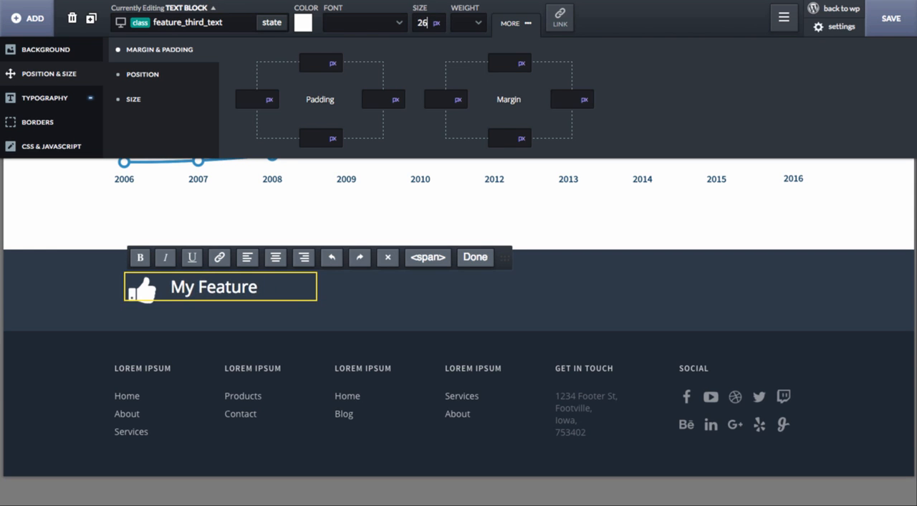
key("Down")
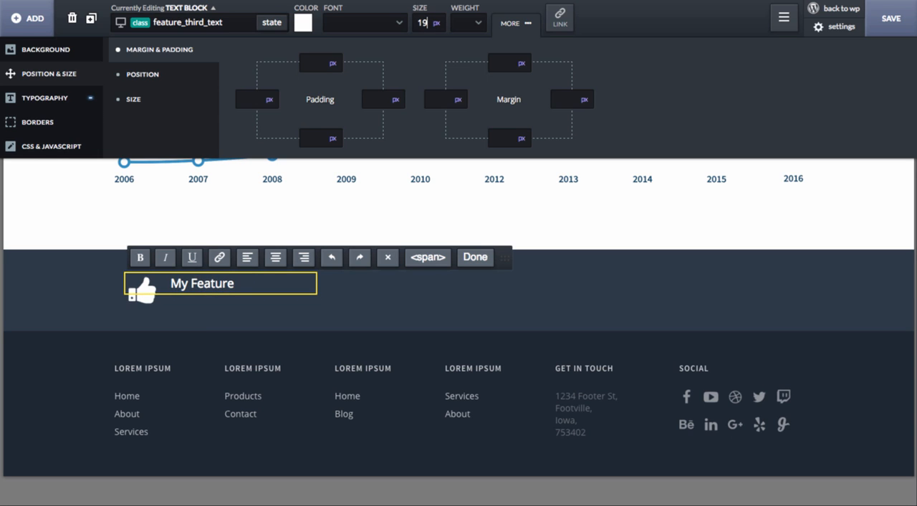
key("Up")
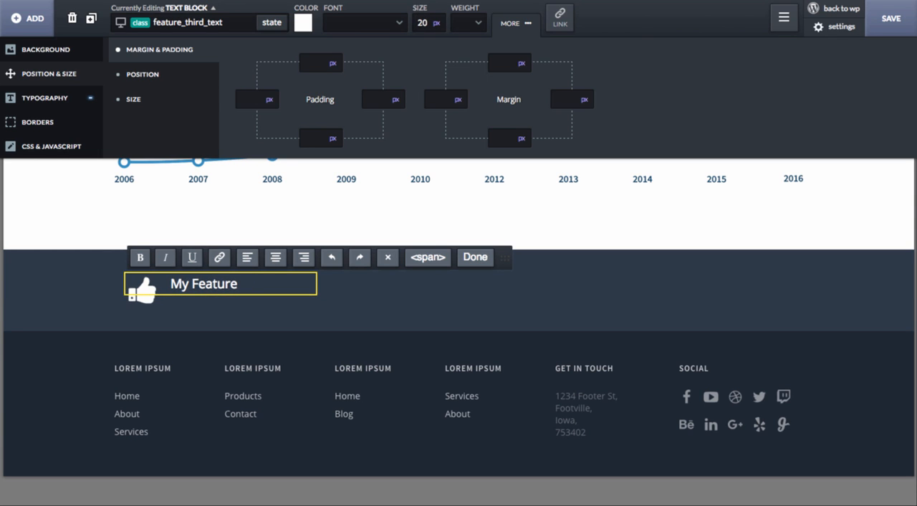
left_click(150, 311)
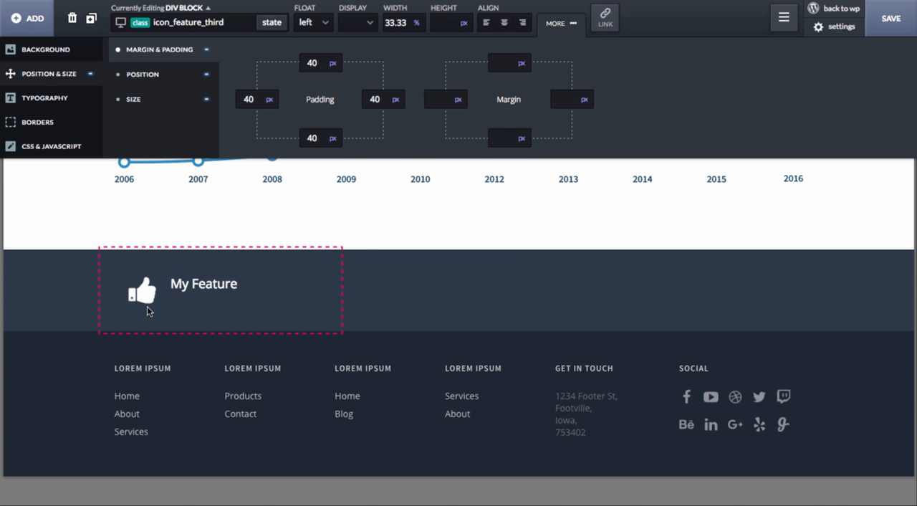
- Set the top margin of the feature_third_text class to 12 px
left_click(201, 284)
left_click(507, 63)
type("3")
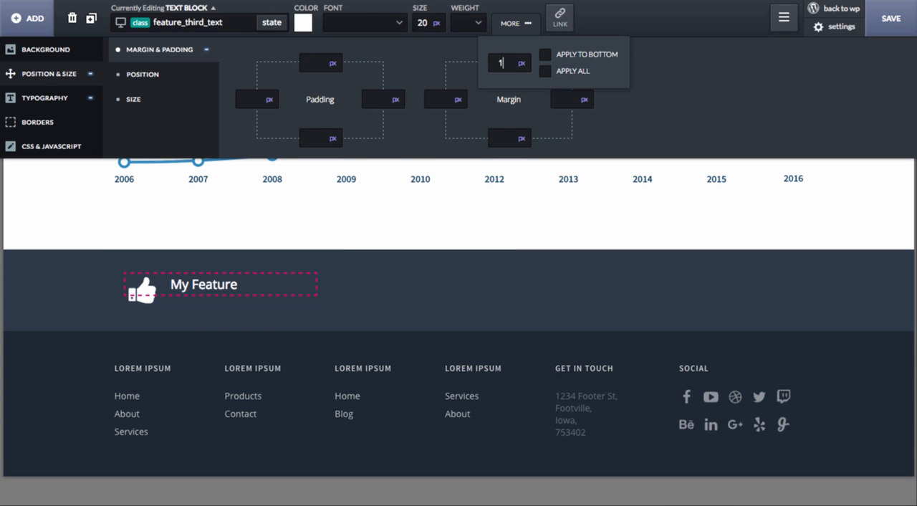
type("1")
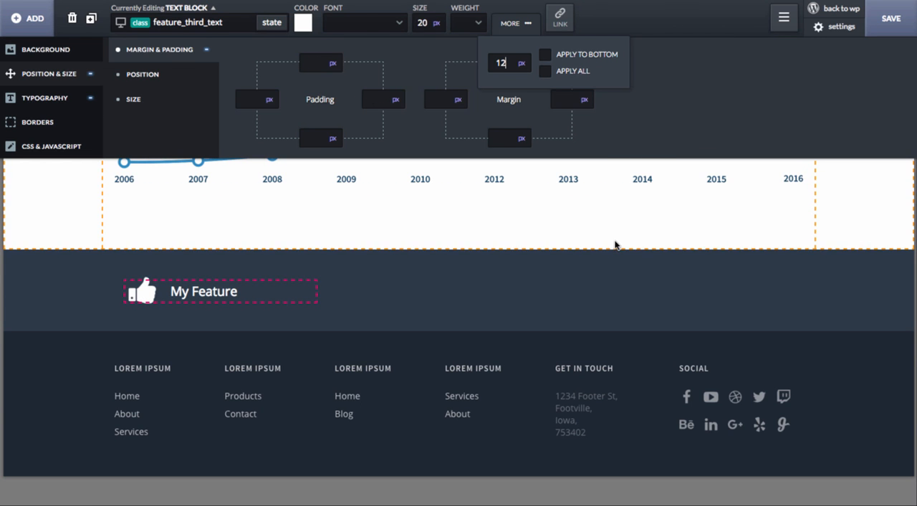
- Duplicate the icon_feature_third block twice so the section holds three features side by side
left_click(573, 296)
left_click(573, 296)
left_click(182, 289)
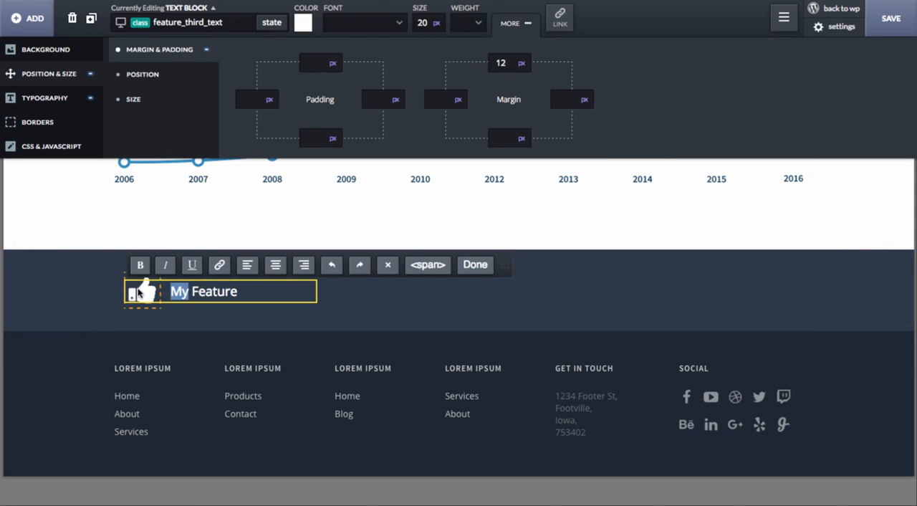
left_click(139, 290)
left_click(206, 322)
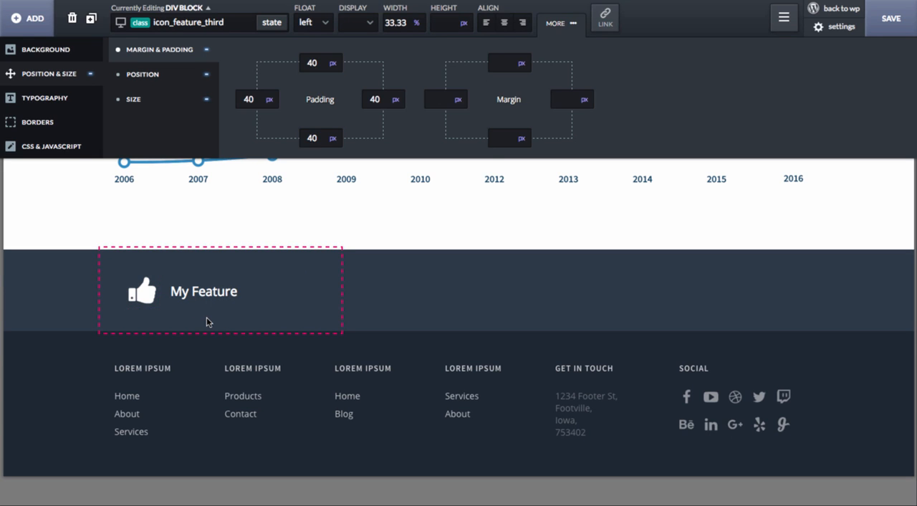
left_click(92, 19)
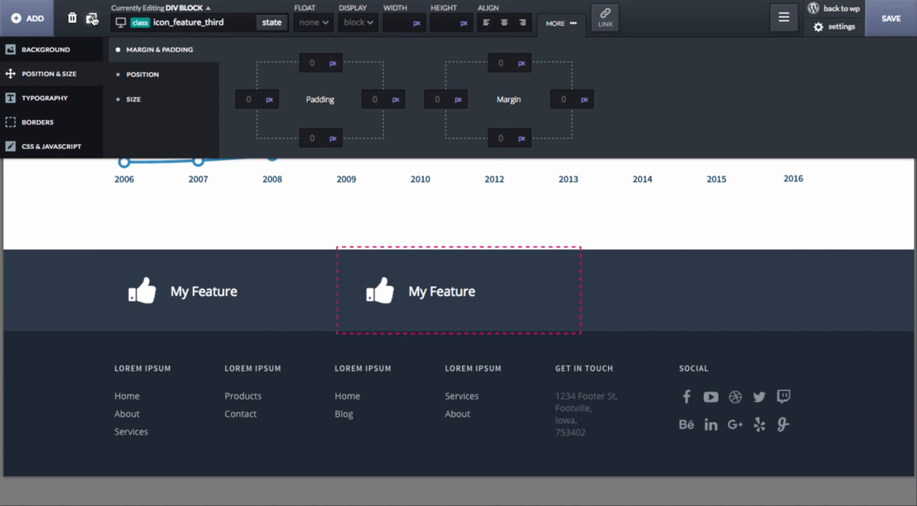
left_click(92, 18)
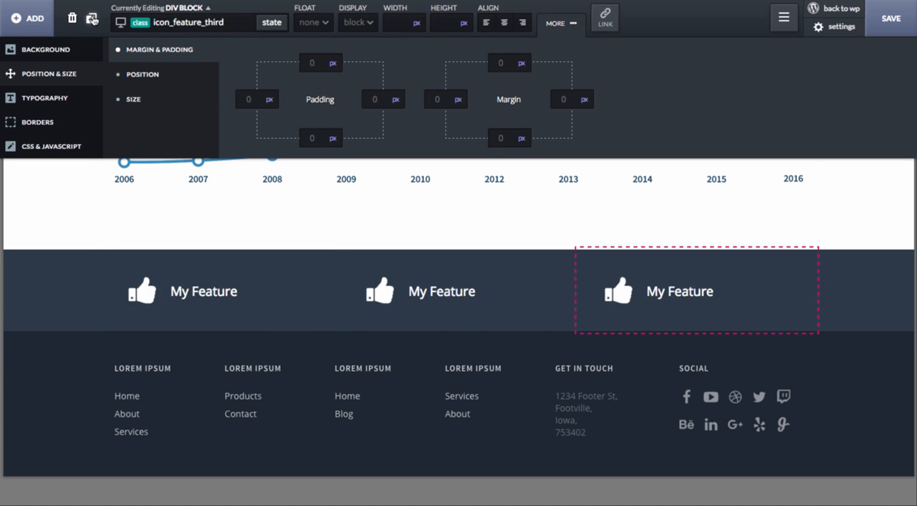
- Change the first feature's icon to the Font Awesome user icon and its text to "World-Class Support"
left_click(195, 316)
left_click(204, 294)
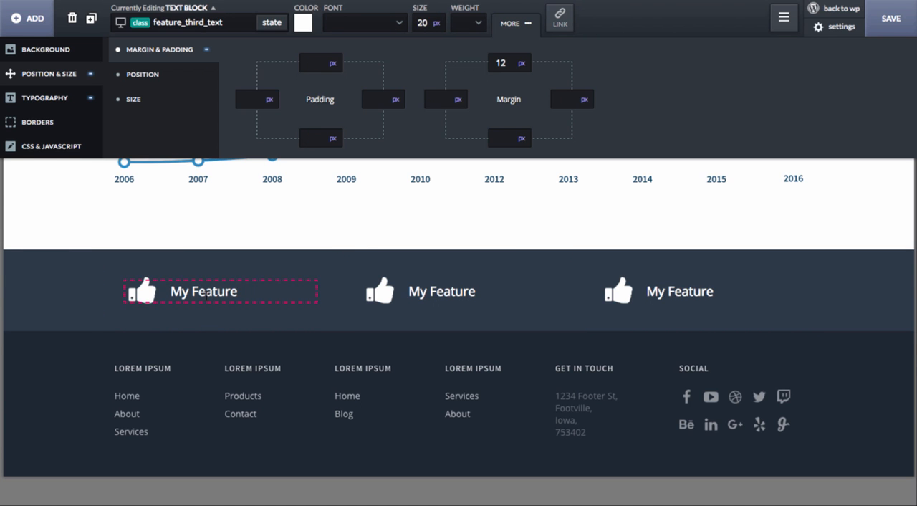
triple_click(206, 294)
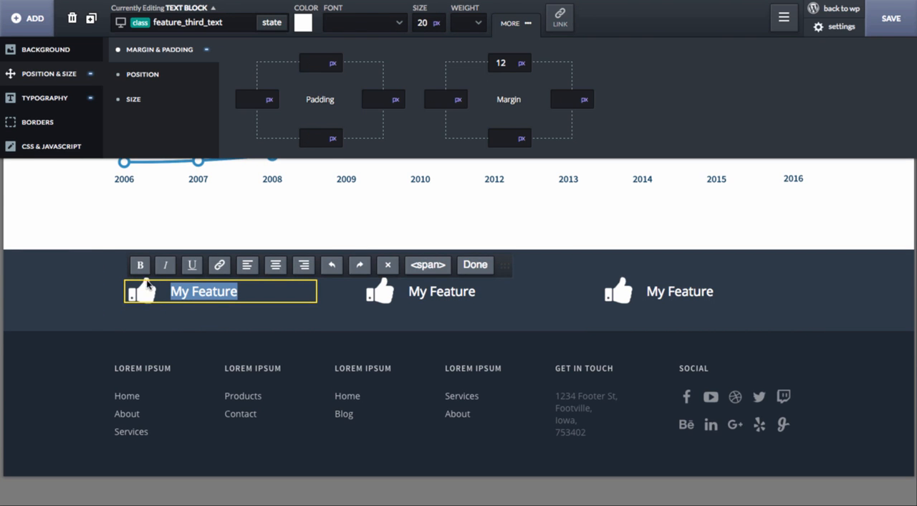
left_click(137, 288)
left_click(578, 22)
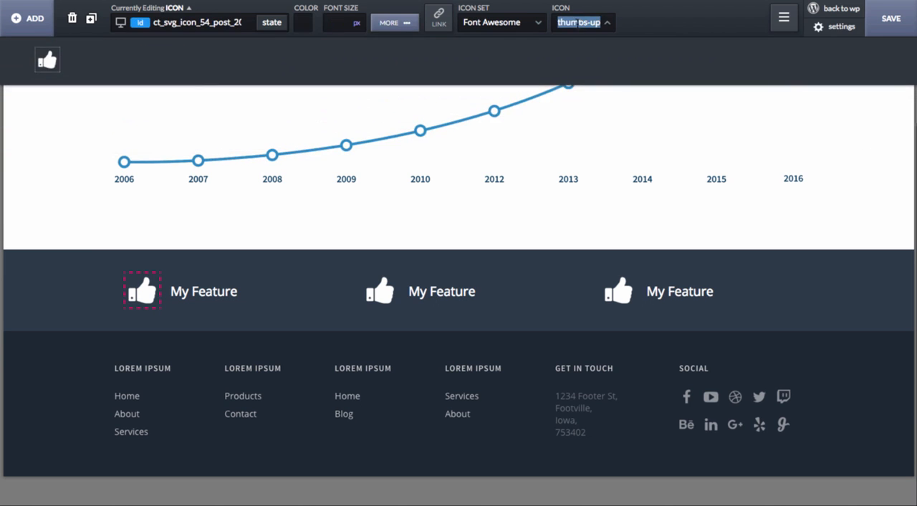
type("peo")
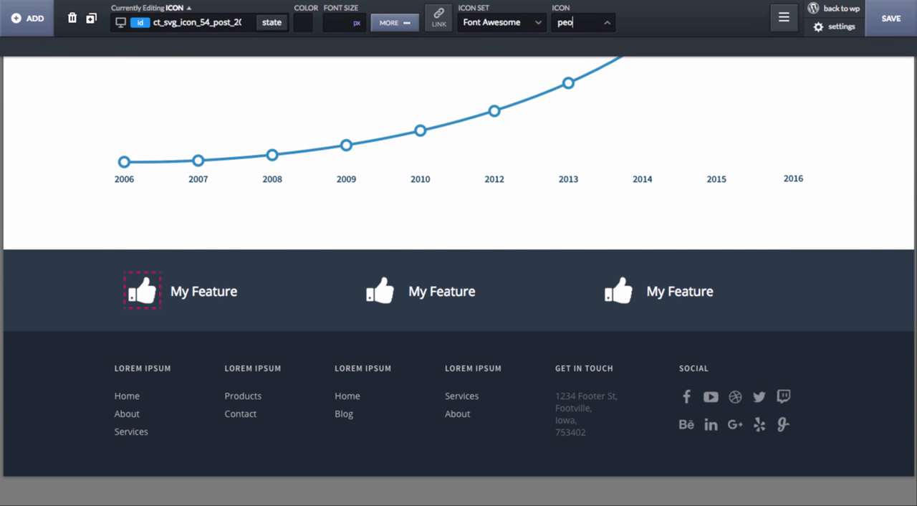
type("user")
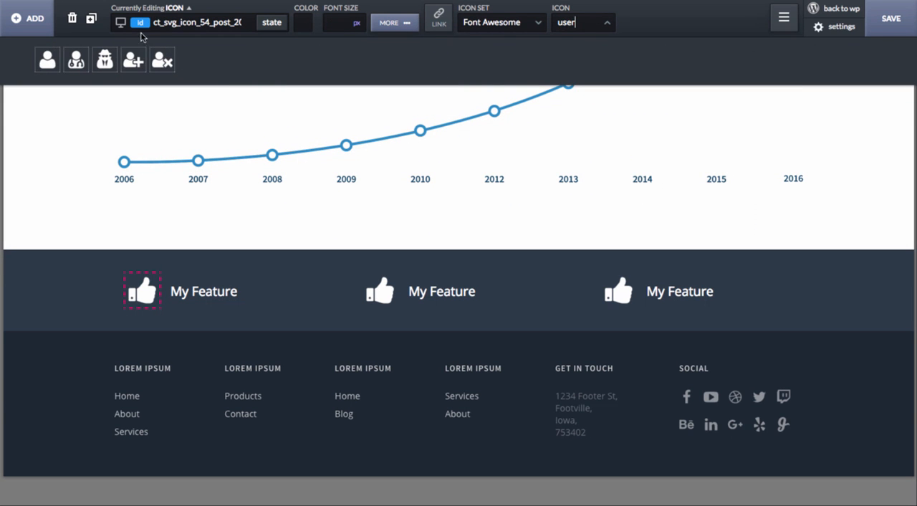
left_click(47, 60)
triple_click(188, 284)
type("World-Class Support")
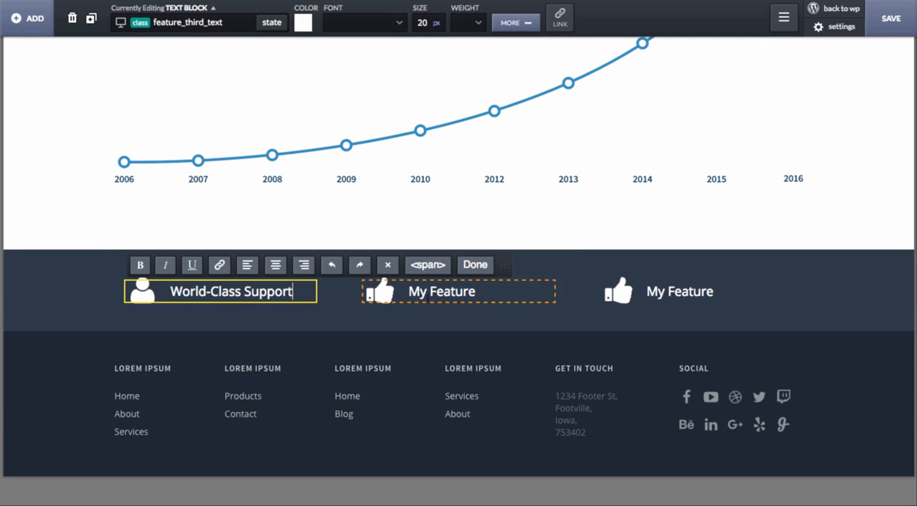
- Search the icon set for "ssl" and give the second feature the expeditedssl padlock icon
left_click(430, 299)
left_click(387, 293)
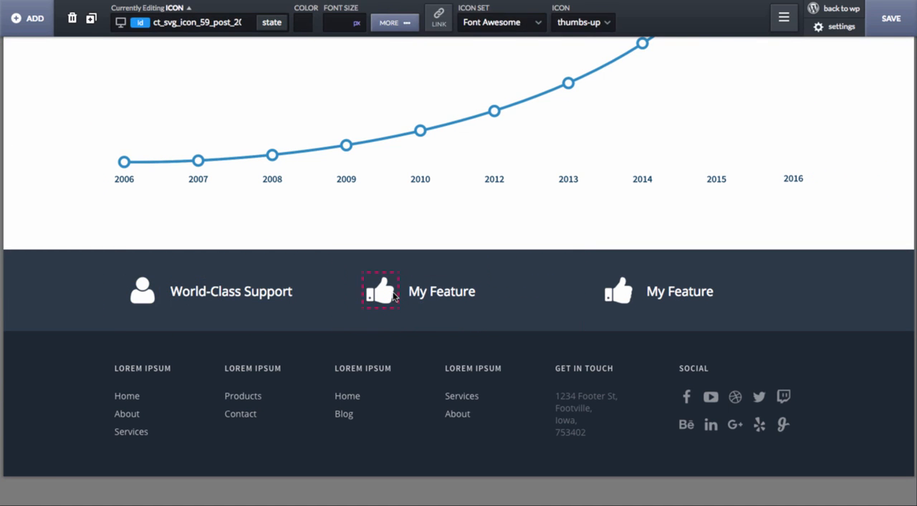
left_click(573, 30)
type("secu")
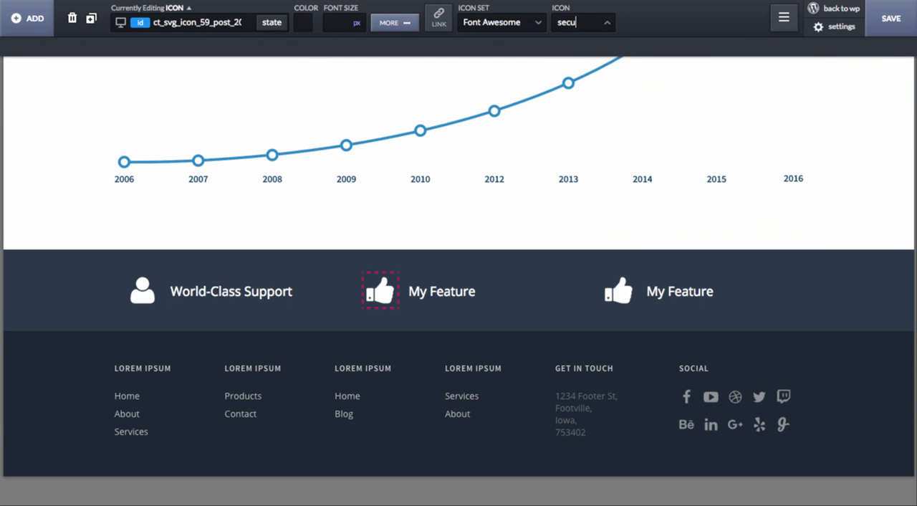
key("BackSpace")
key("BackSpace")
key("BackSpace")
type("sl")
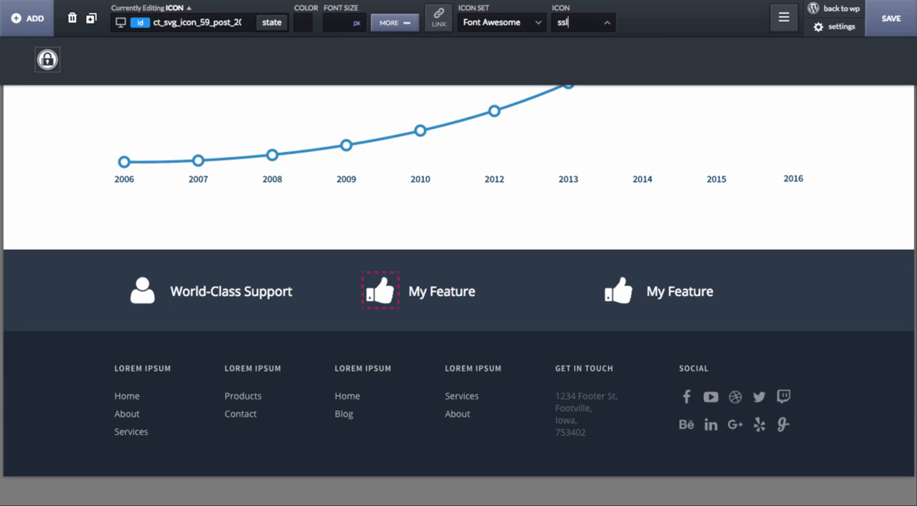
left_click(47, 60)
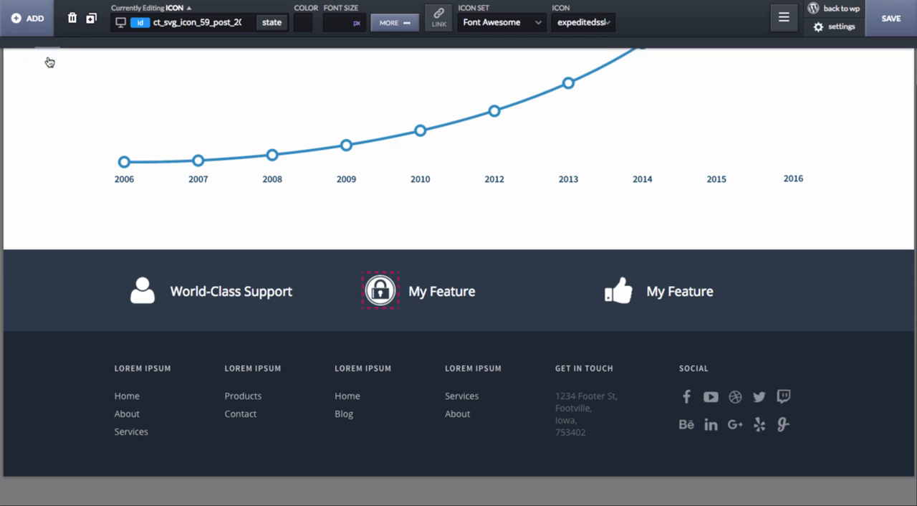
- Replace the second feature's text with "Secure Ordering"
left_click(441, 291)
double_click(442, 291)
type("Secure ")
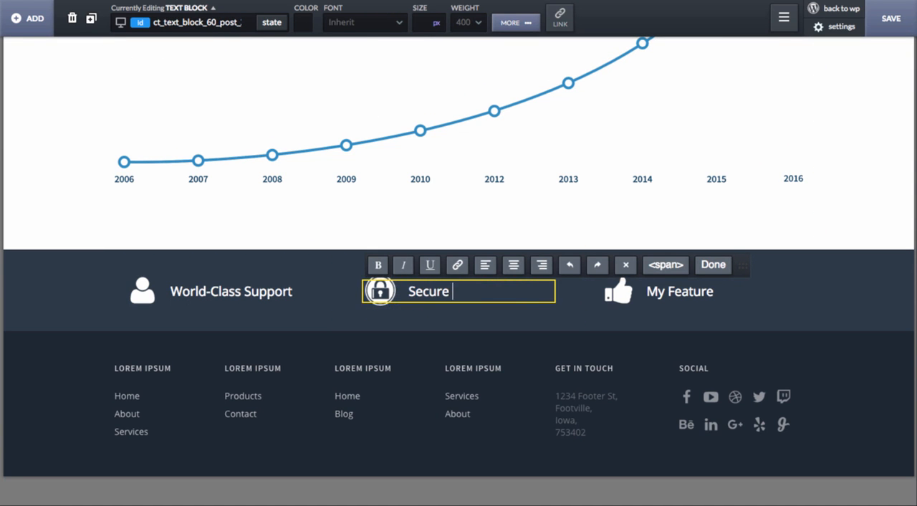
type("Ordering")
- Search the icon set for "check" and give the third feature the outlined checked-box icon
left_click(695, 300)
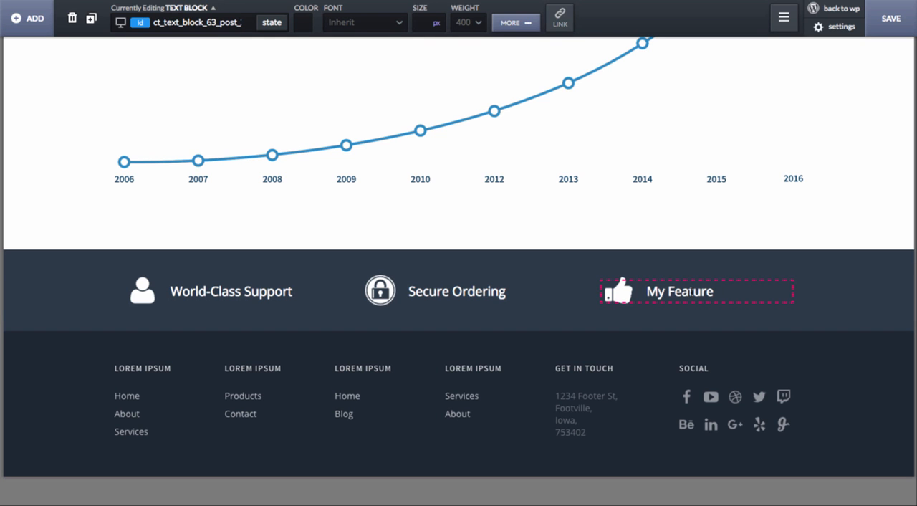
left_click(620, 291)
left_click(566, 23)
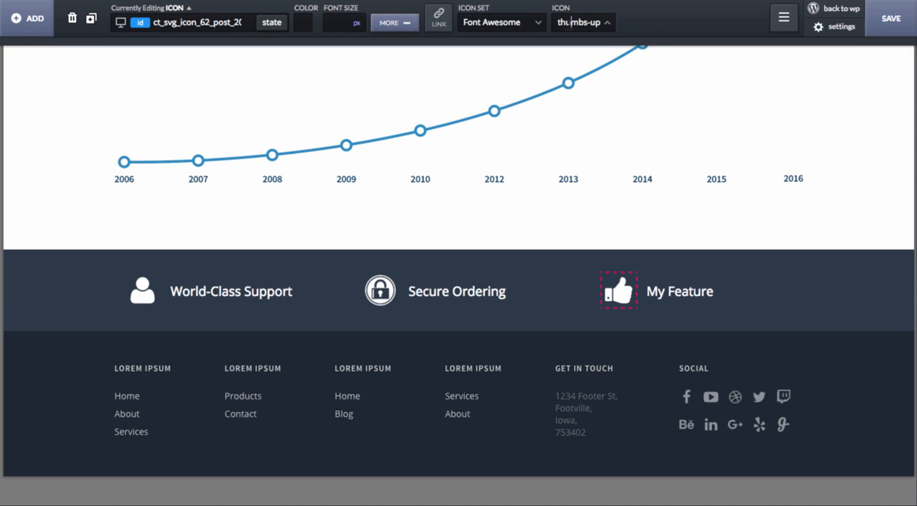
type("badge")
key("super+a")
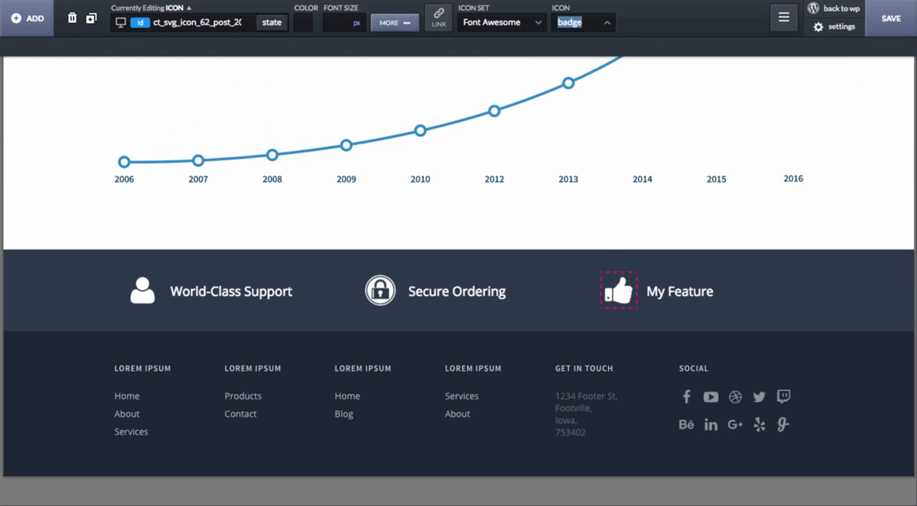
type("check")
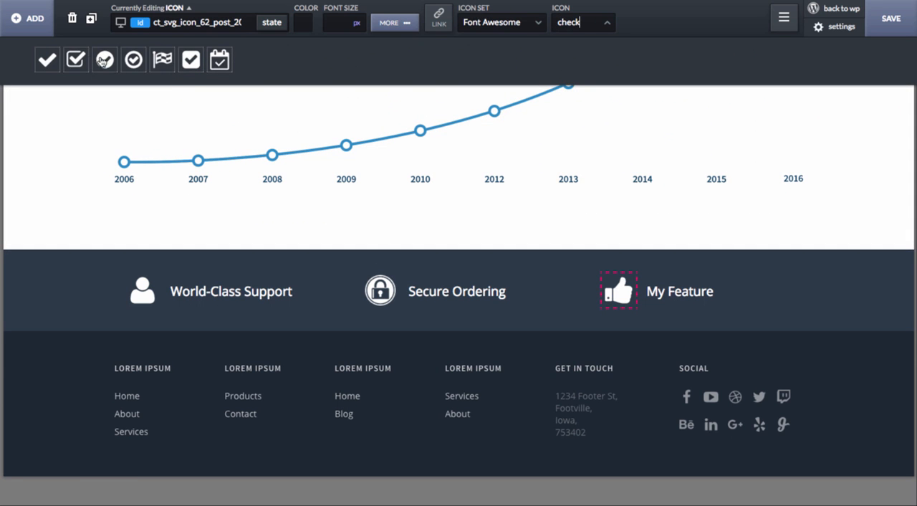
left_click(76, 60)
- Replace the third feature's text with "Money Back Guarantee"
double_click(683, 288)
key("super+a")
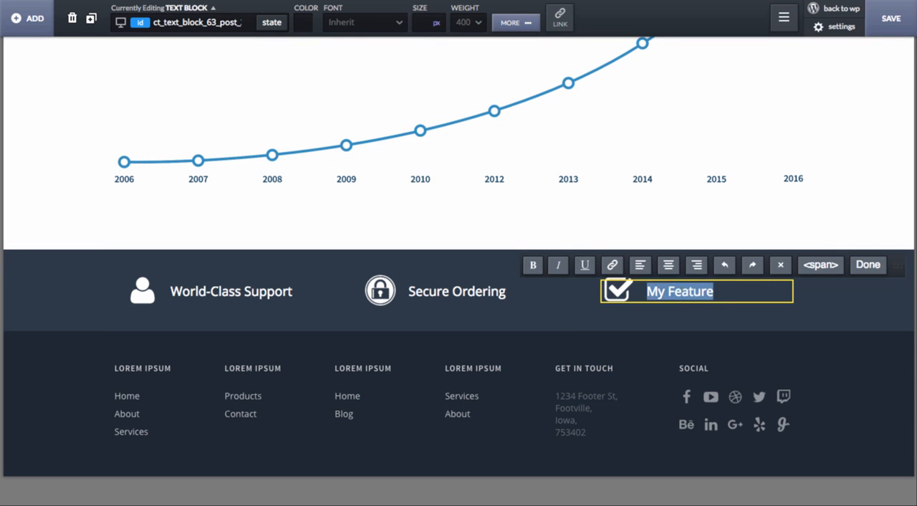
type("30")
key("BackSpace")
key("BackSpace")
key("BackSpace")
type("Money Back Guarantee")
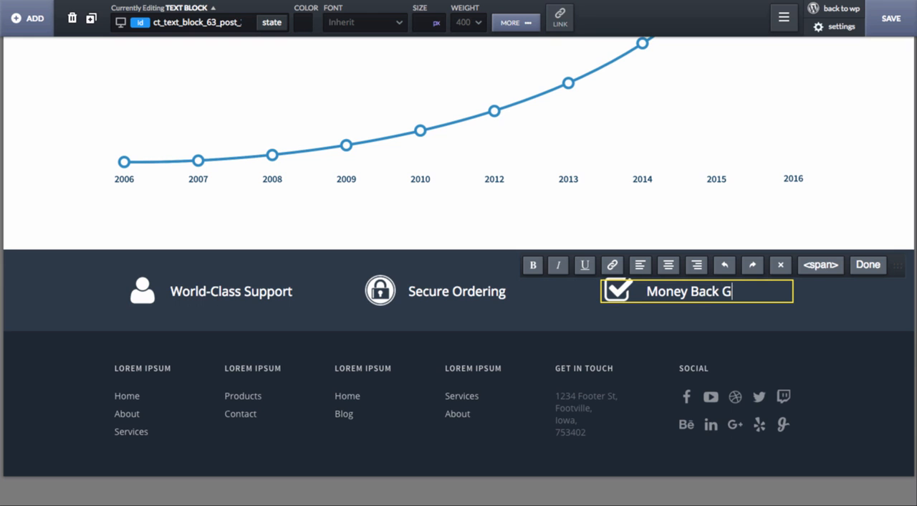
left_click(877, 302)
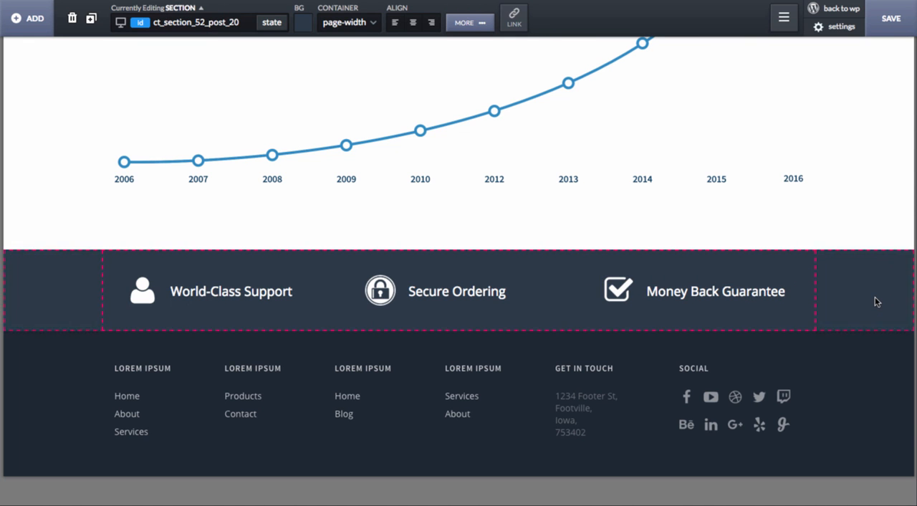
- Add the custom CSS "-webkit-font-smoothing: antialiased;" to the section containing the three features
scroll(876, 302, "down", 1)
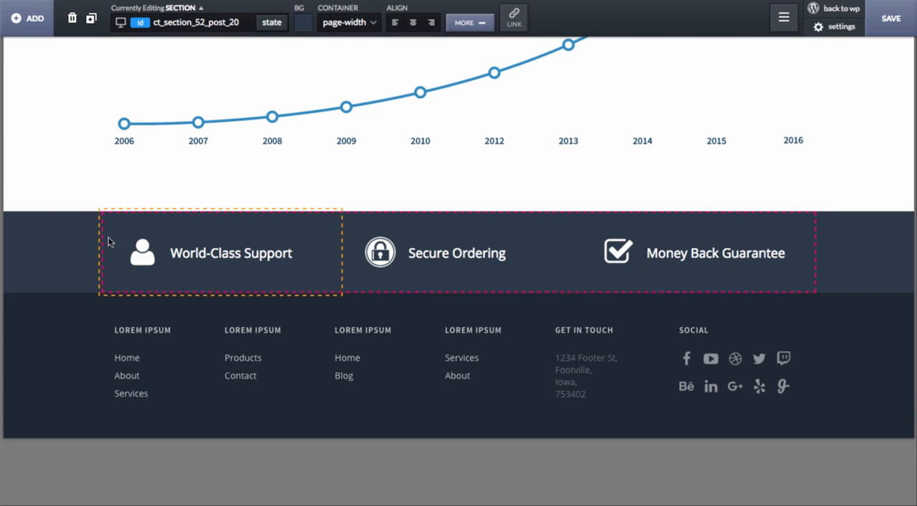
left_click(466, 20)
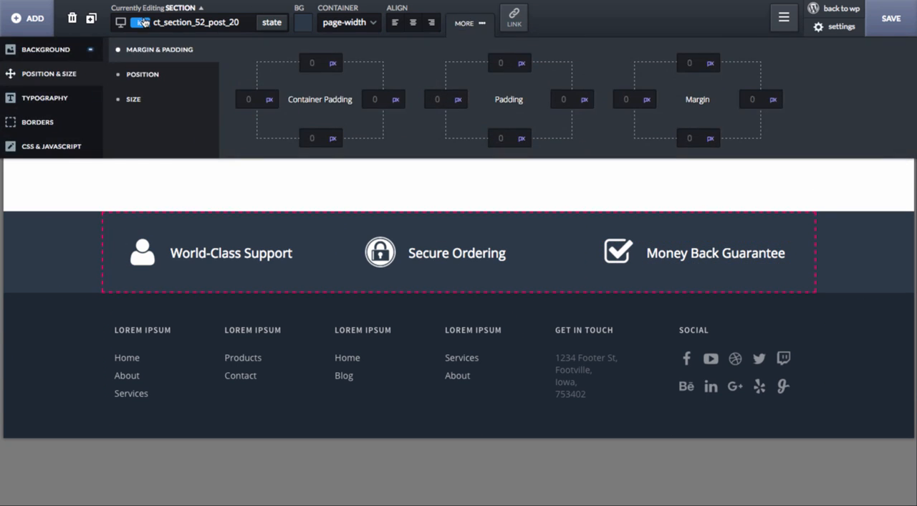
left_click(35, 152)
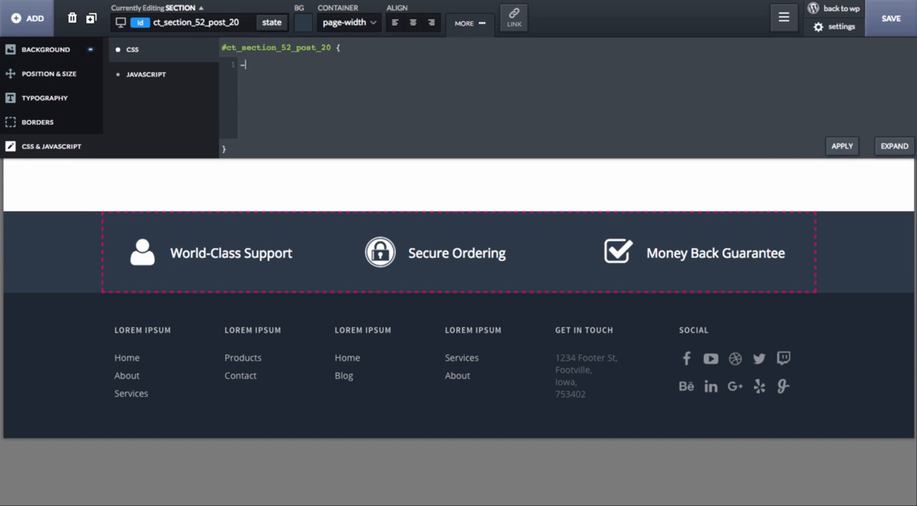
type("-webkit-font-smoothing: antialiased;")
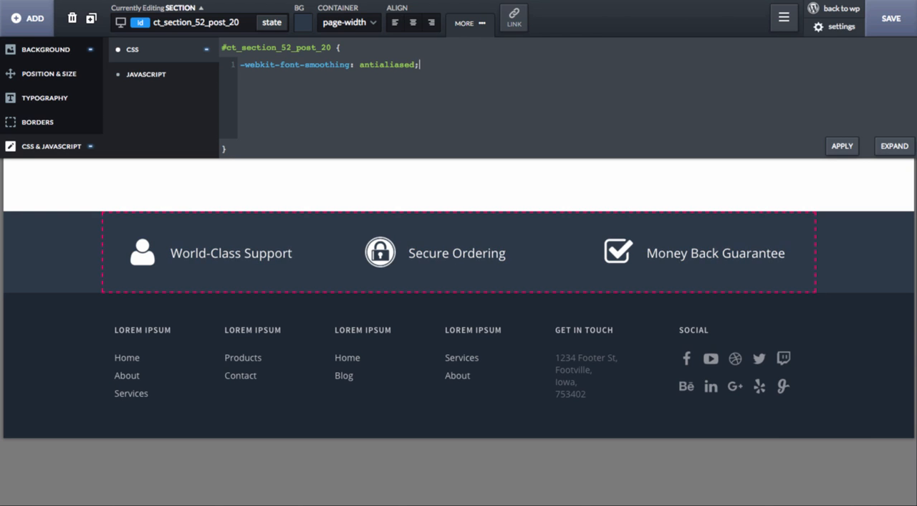
left_click(454, 28)
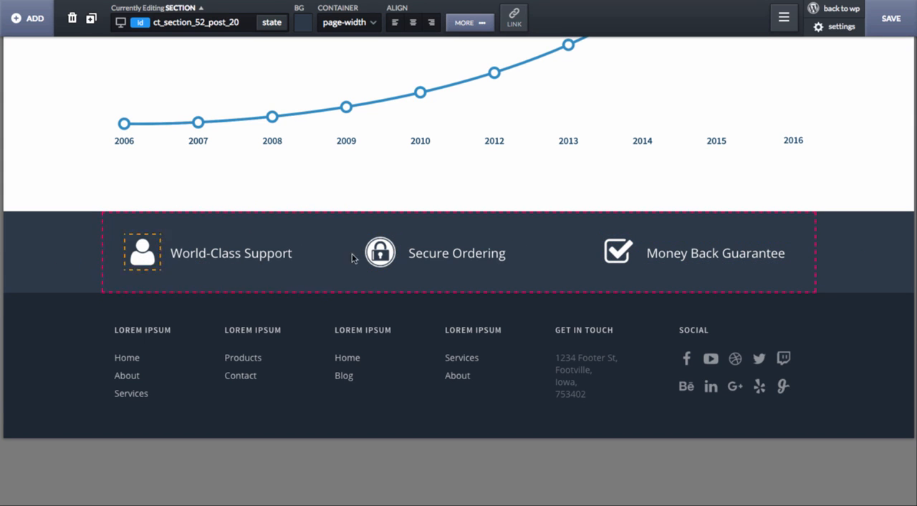
- Examine the layout of the icon_feature_third blocks at the Less than 992px and Less than 768px breakpoints
left_click(887, 339)
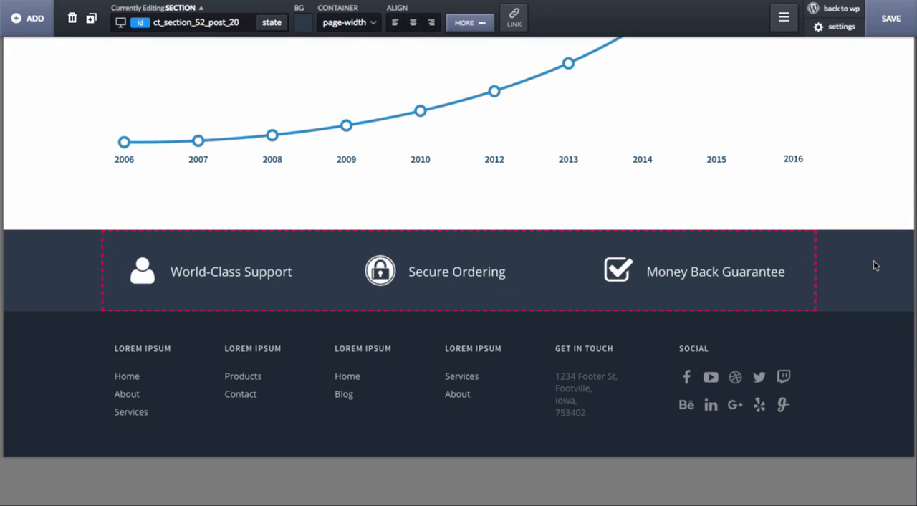
left_click(210, 310)
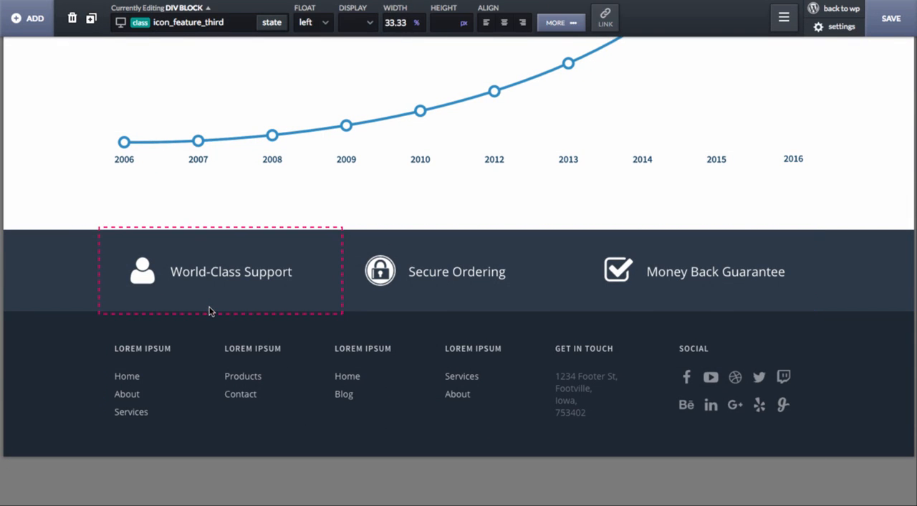
left_click(355, 304)
left_click(122, 23)
left_click(135, 62)
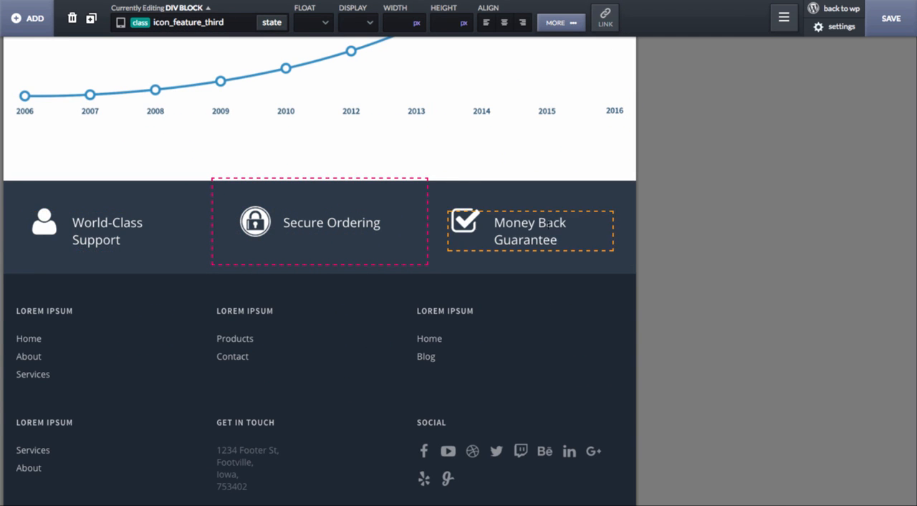
left_click(121, 24)
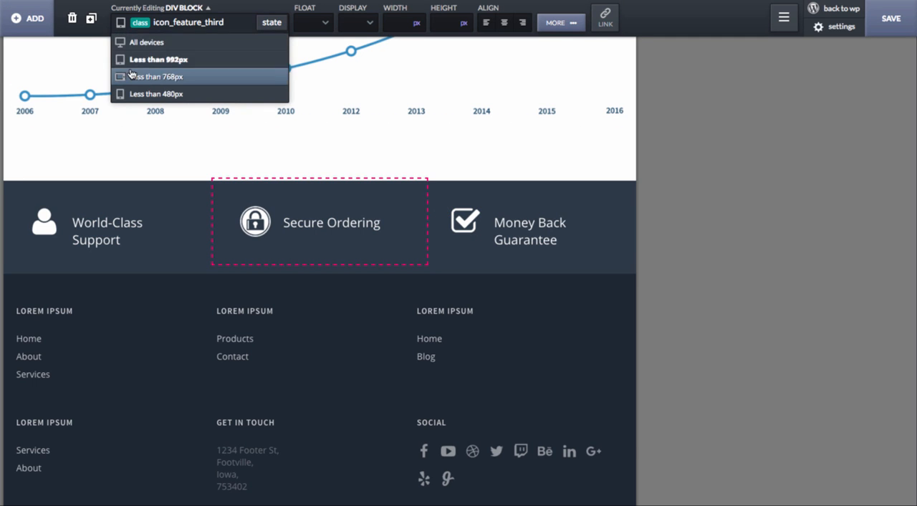
left_click(154, 77)
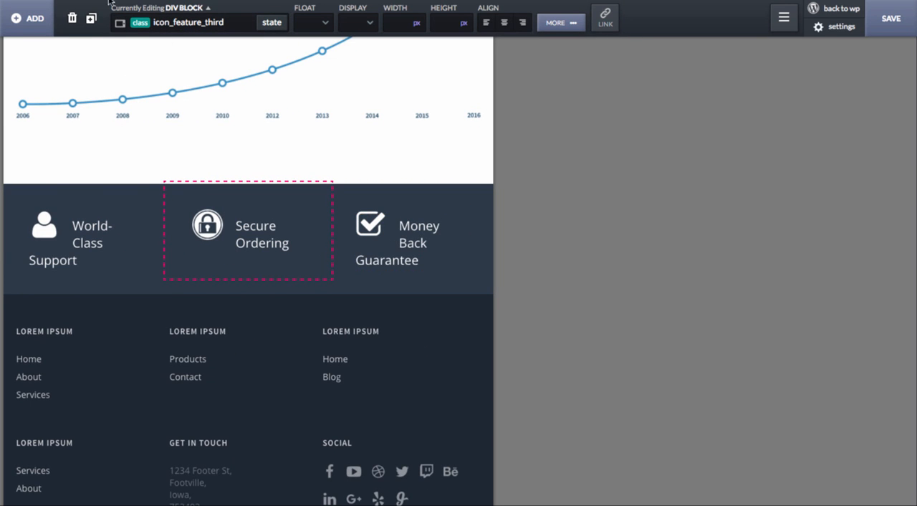
- At the Less than 992px breakpoint, set the float of the feature_third_icon class to none
left_click(121, 23)
left_click(131, 58)
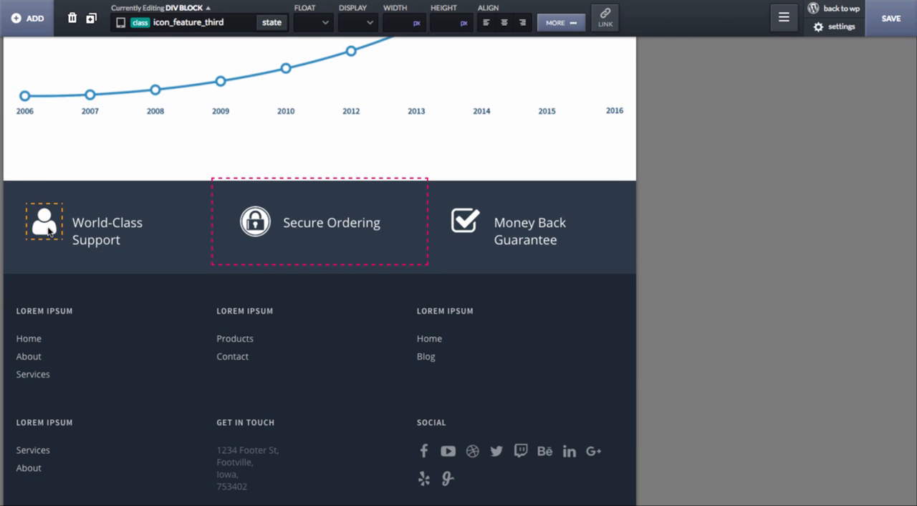
left_click(48, 231)
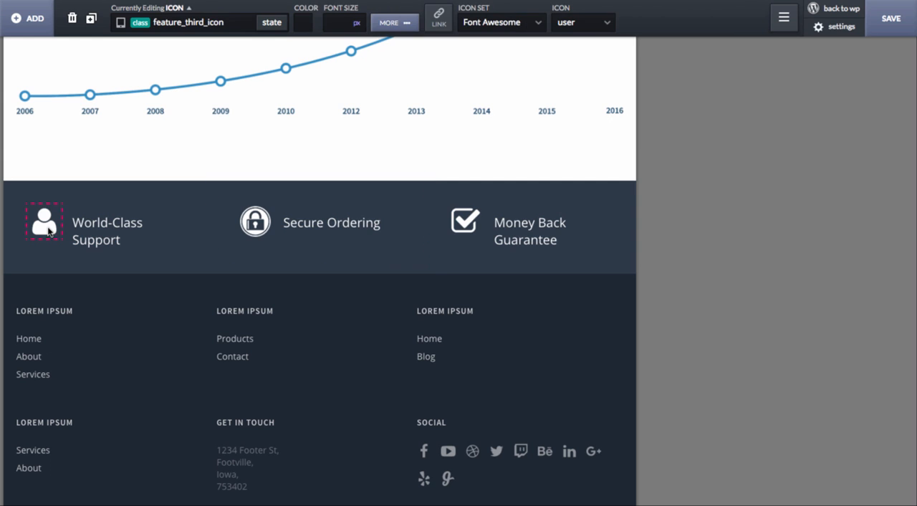
left_click(392, 22)
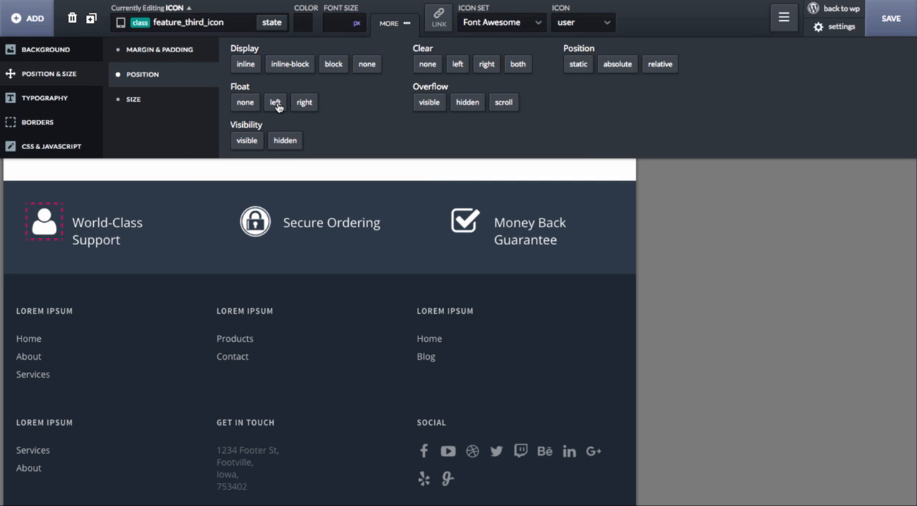
left_click(254, 105)
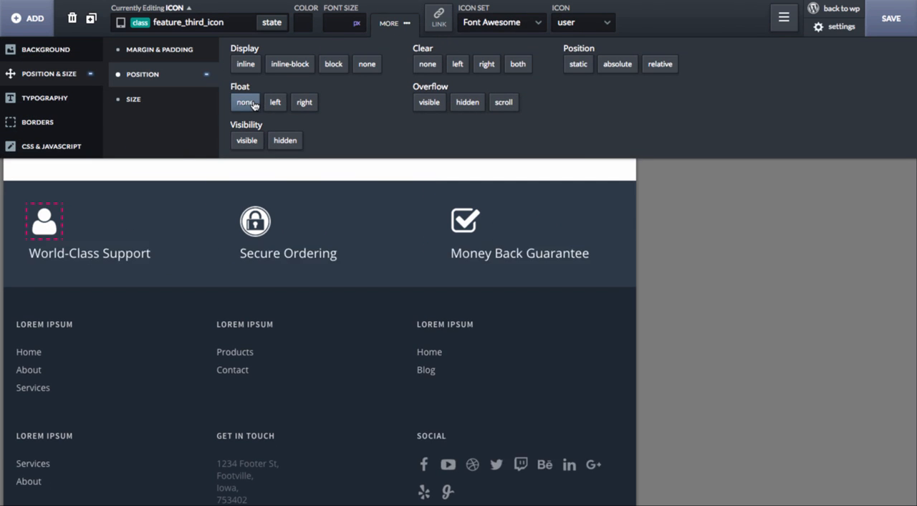
- Center-align the contents of the icon_feature_third blocks at the Less than 992px breakpoint
left_click(56, 254)
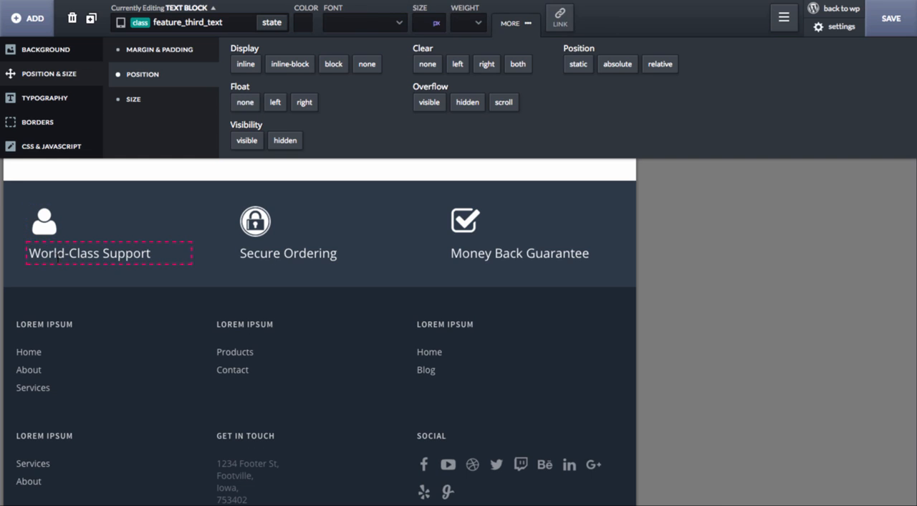
left_click(36, 231)
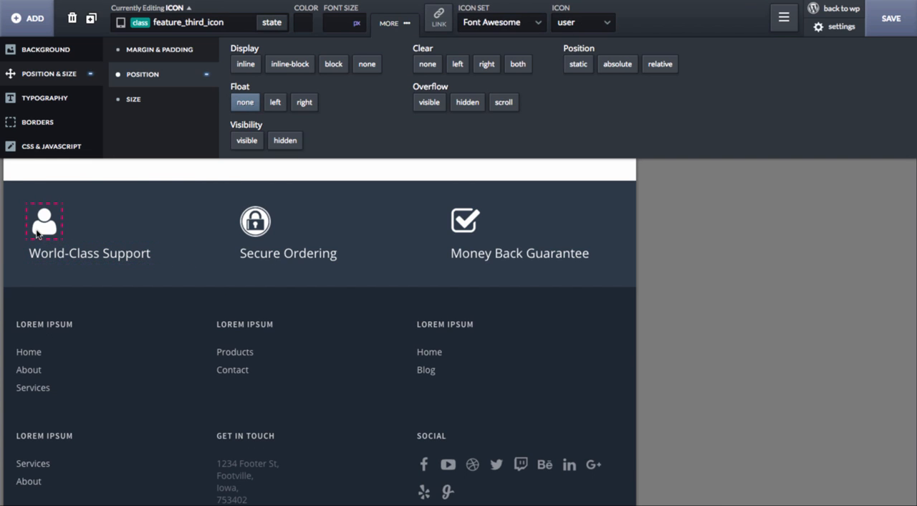
left_click(163, 229)
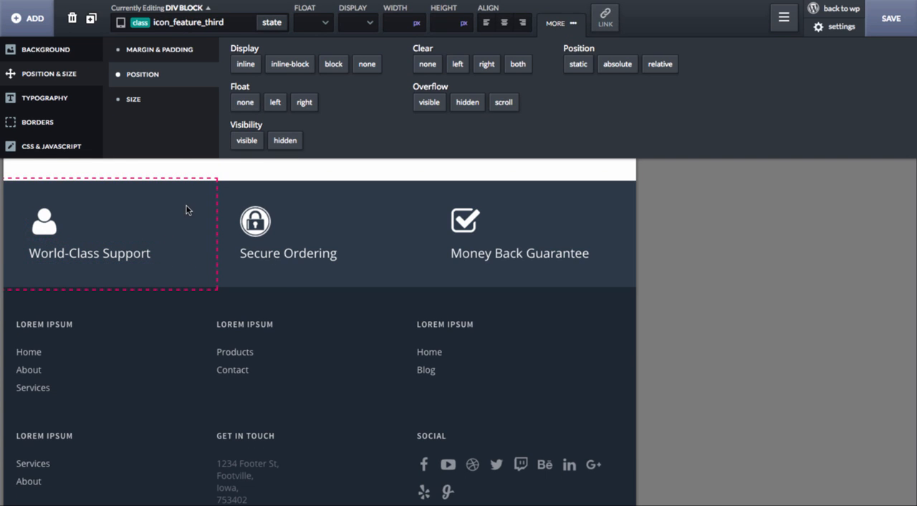
left_click(505, 23)
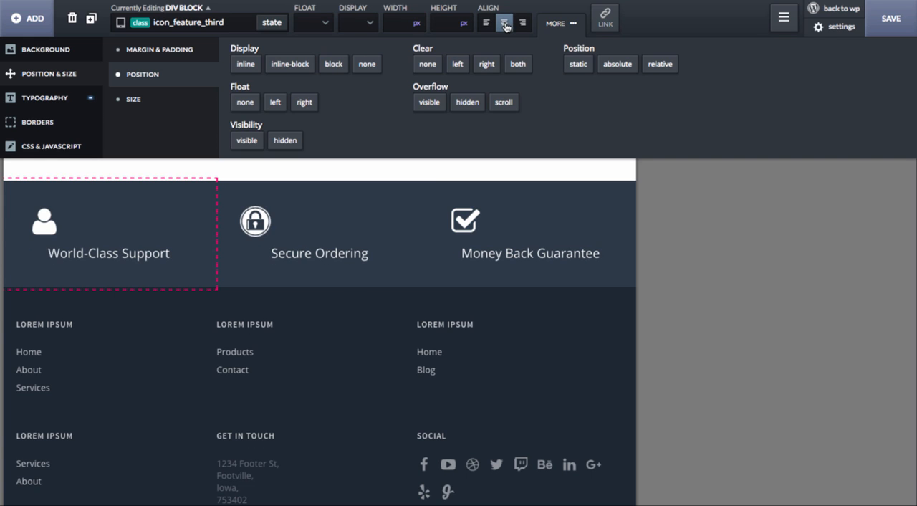
- Set the display of the feature_third_icon class to inline-block at the Less than 992px breakpoint
left_click(131, 258)
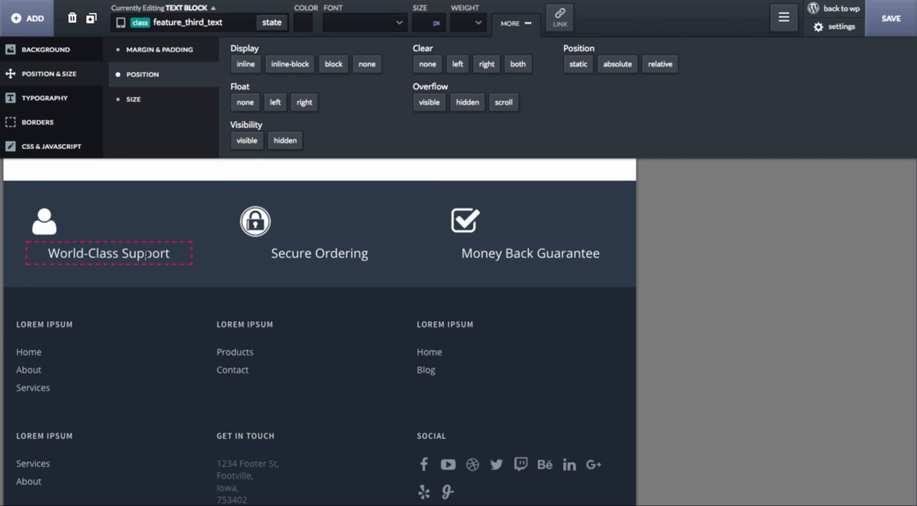
left_click(45, 223)
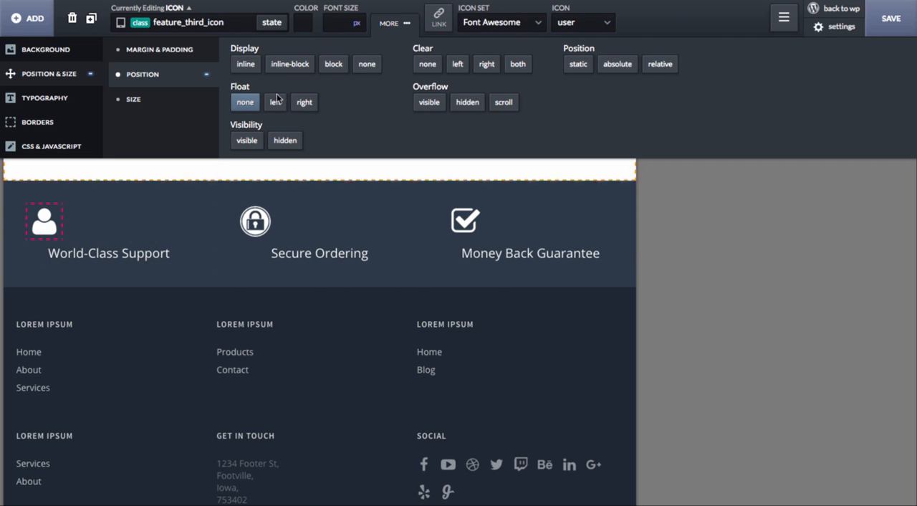
left_click(285, 63)
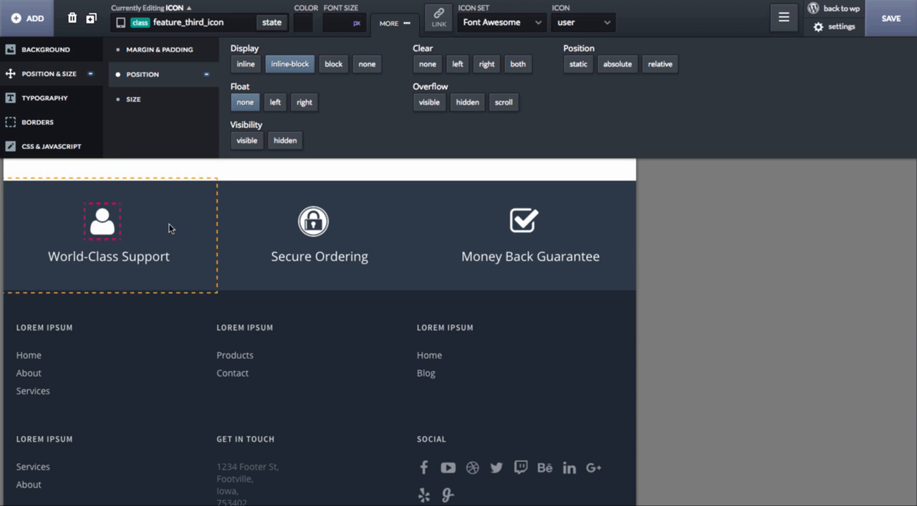
- Examine how the three features are laid out at the Less than 768px and Less than 480px breakpoints
left_click(120, 23)
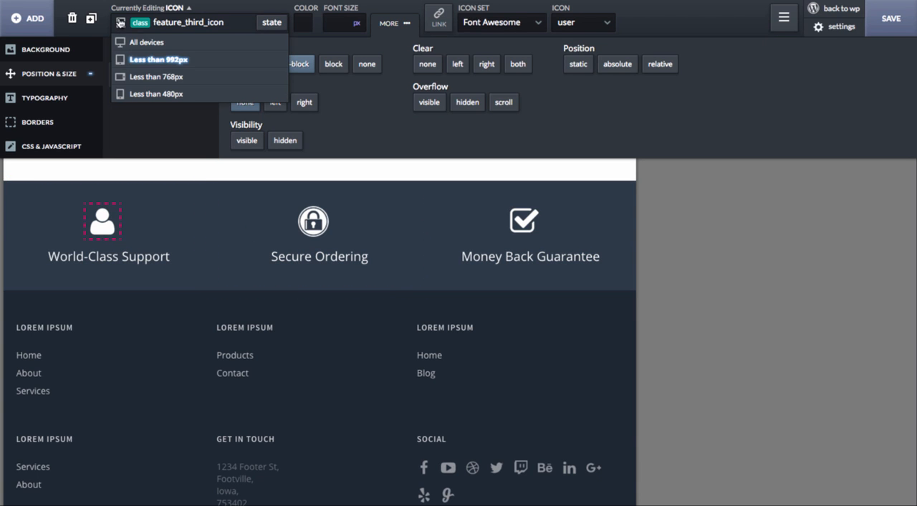
left_click(153, 76)
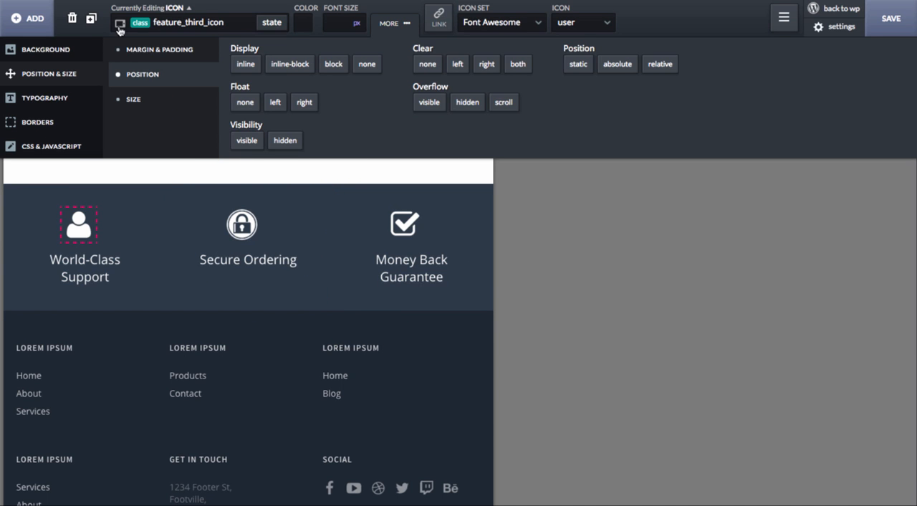
left_click(120, 25)
left_click(151, 93)
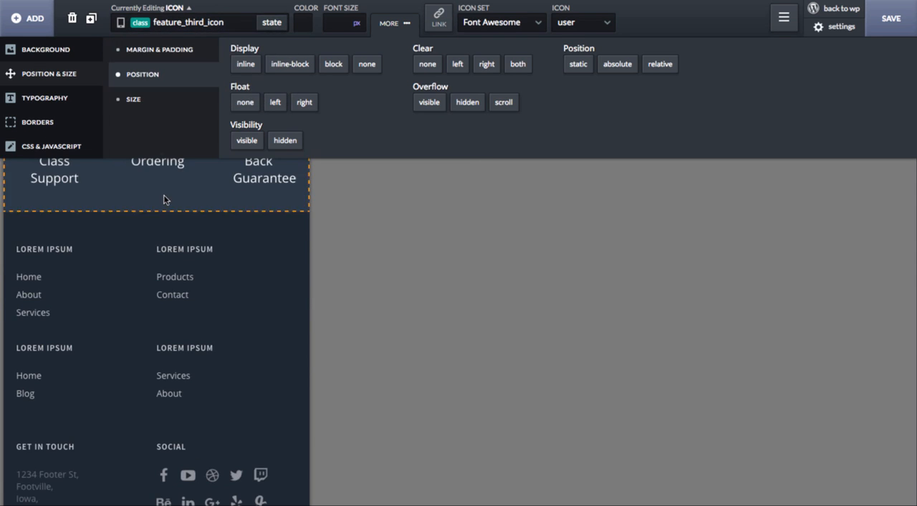
scroll(164, 199, "up", 3)
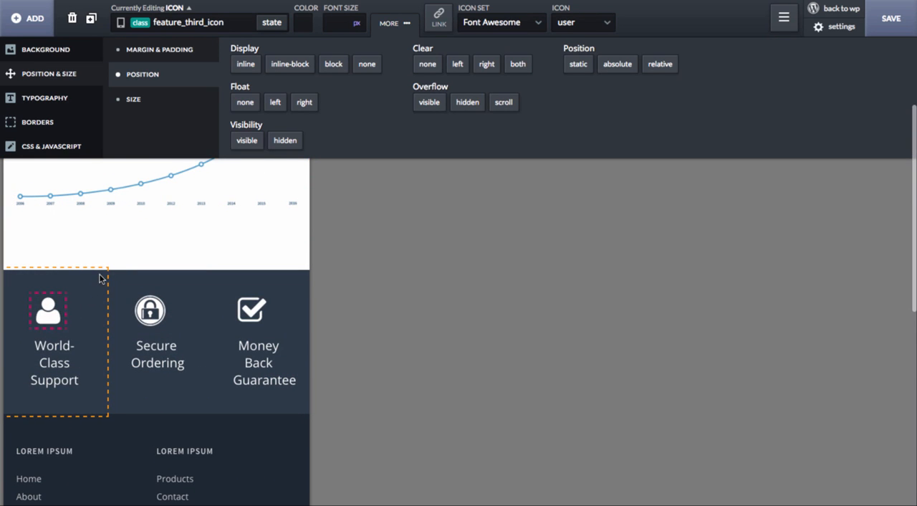
left_click(121, 24)
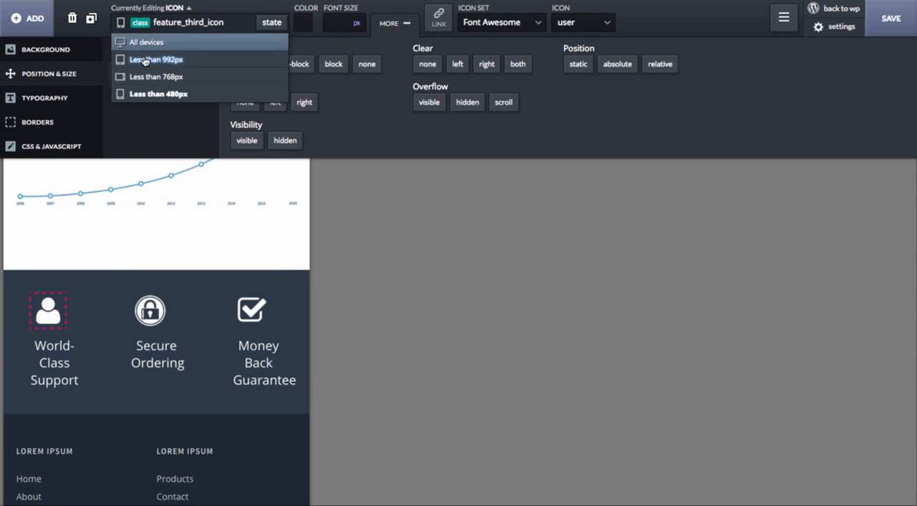
left_click(147, 77)
scroll(147, 347, "down", 1)
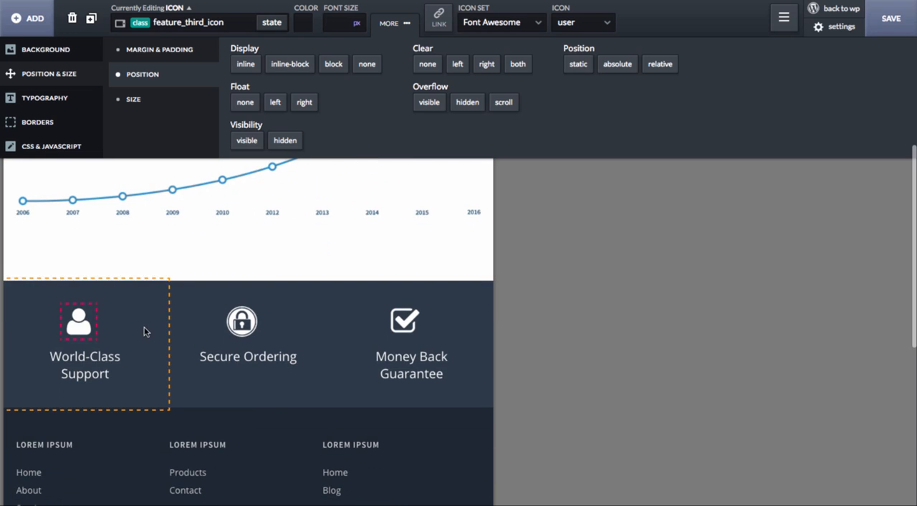
- At the Less than 768px breakpoint, set the width of the icon_feature_third blocks to 100%
left_click(120, 23)
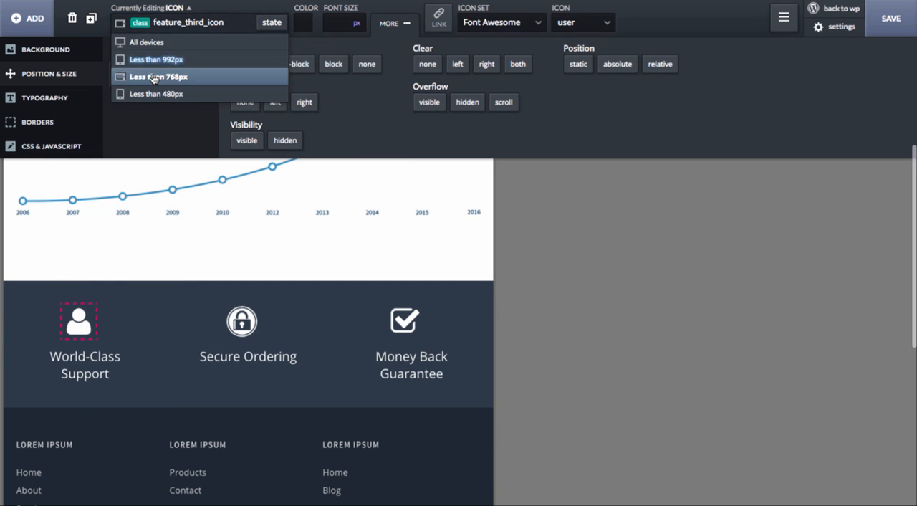
left_click(151, 77)
left_click(139, 316)
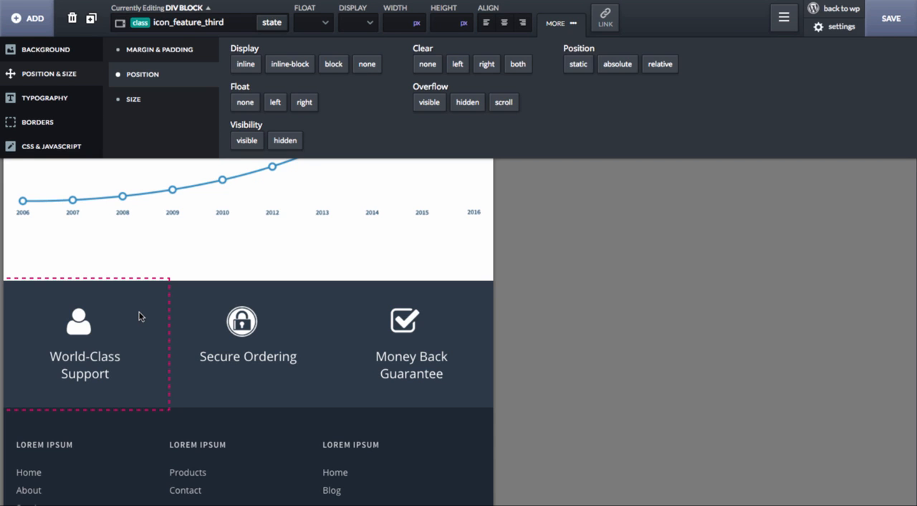
left_click(418, 23)
left_click(420, 35)
left_click(395, 23)
type("100")
scroll(394, 266, "down", 5)
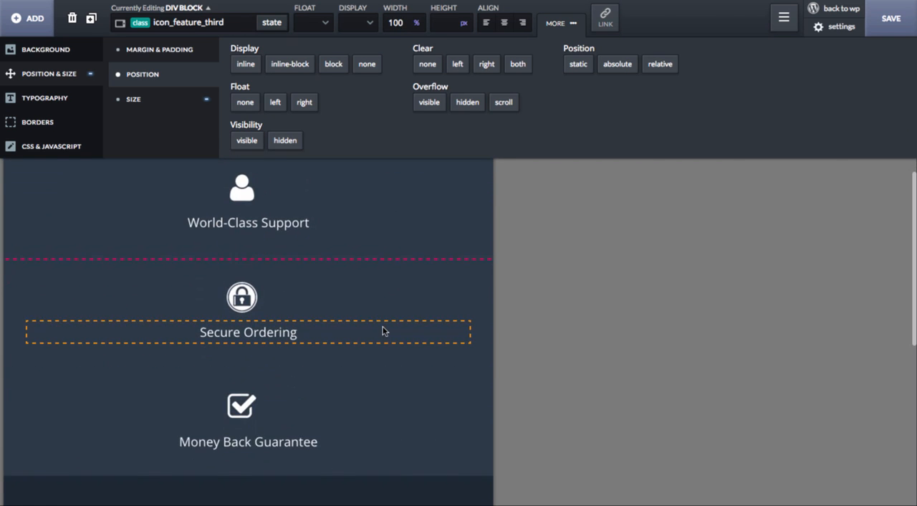
scroll(423, 336, "up", 2)
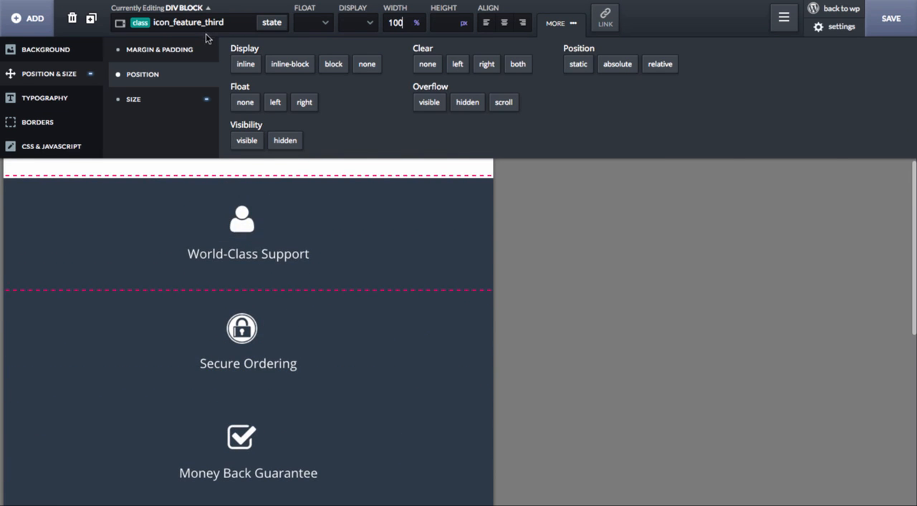
- Check the feature section's layout at Less than 480px, Less than 768px, Less than 992px and All devices
left_click(122, 23)
left_click(142, 94)
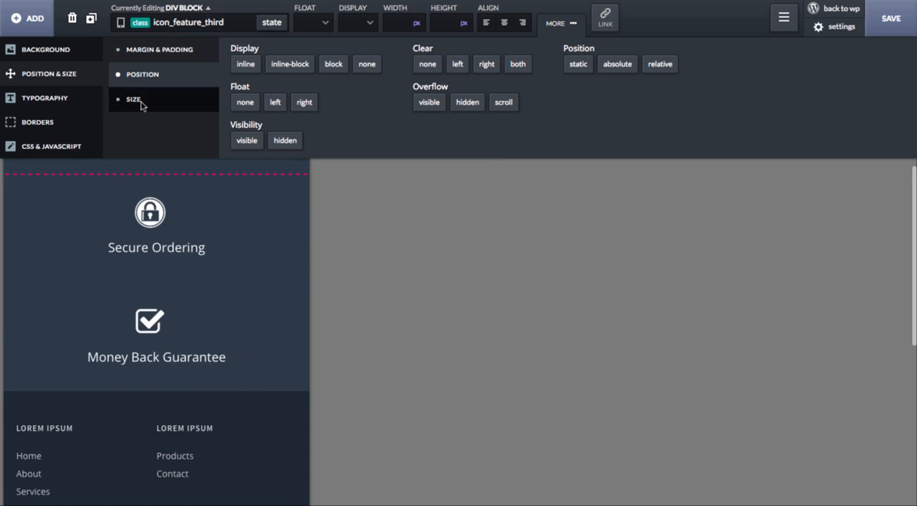
scroll(200, 305, "up", 2)
scroll(200, 309, "up", 1)
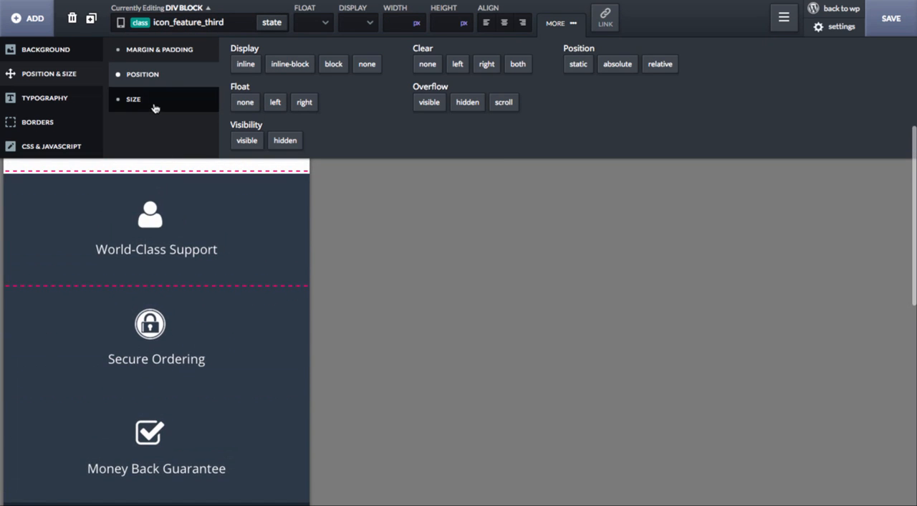
left_click(121, 22)
left_click(152, 77)
scroll(201, 293, "down", 4)
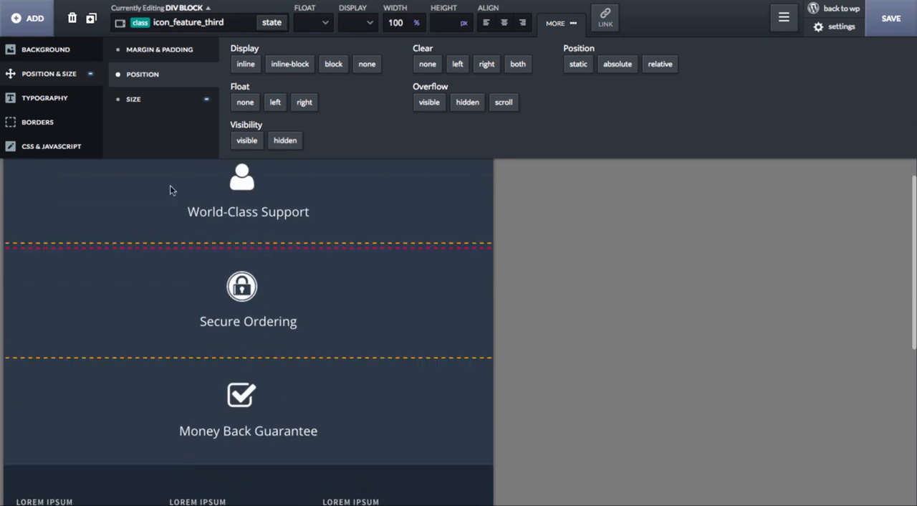
left_click(121, 25)
left_click(136, 60)
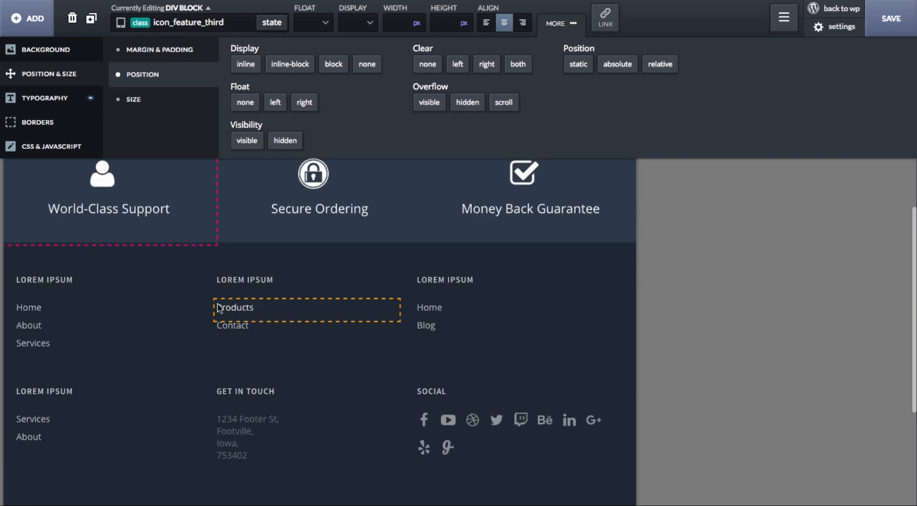
scroll(250, 303, "up", 3)
left_click(120, 22)
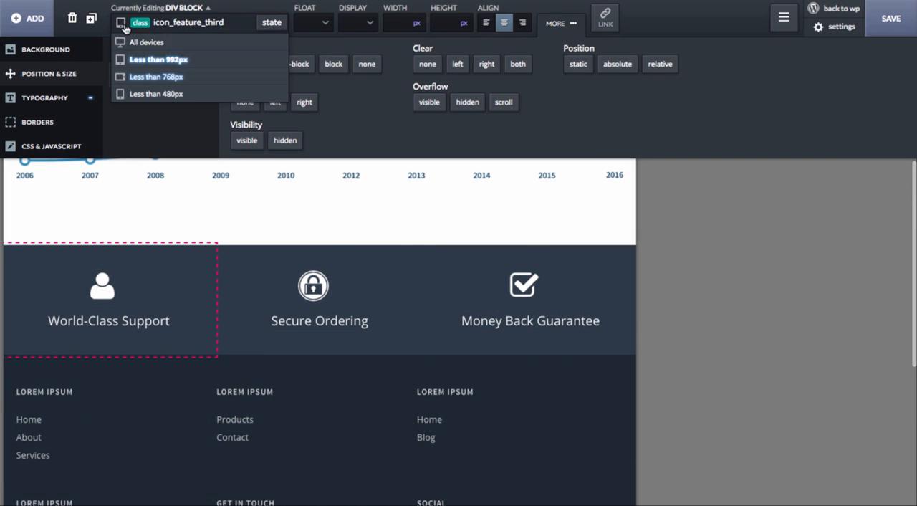
left_click(129, 40)
scroll(222, 316, "down", 1)
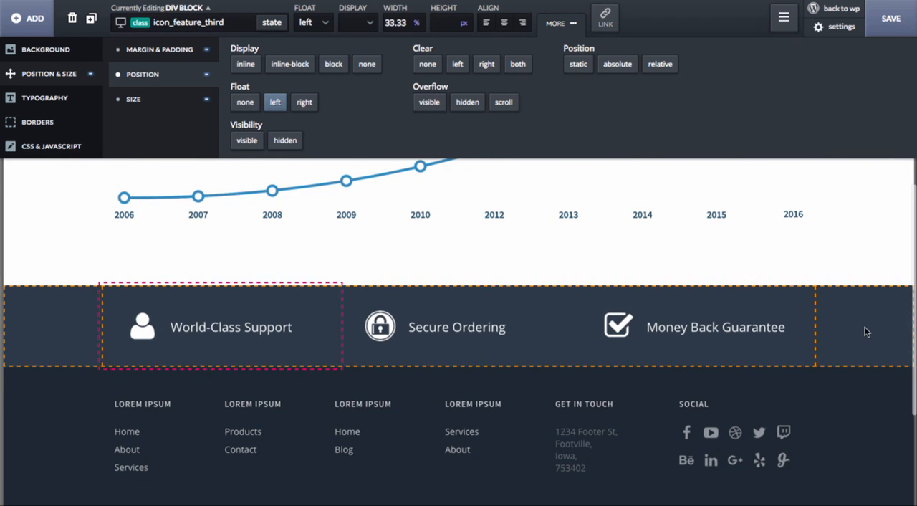